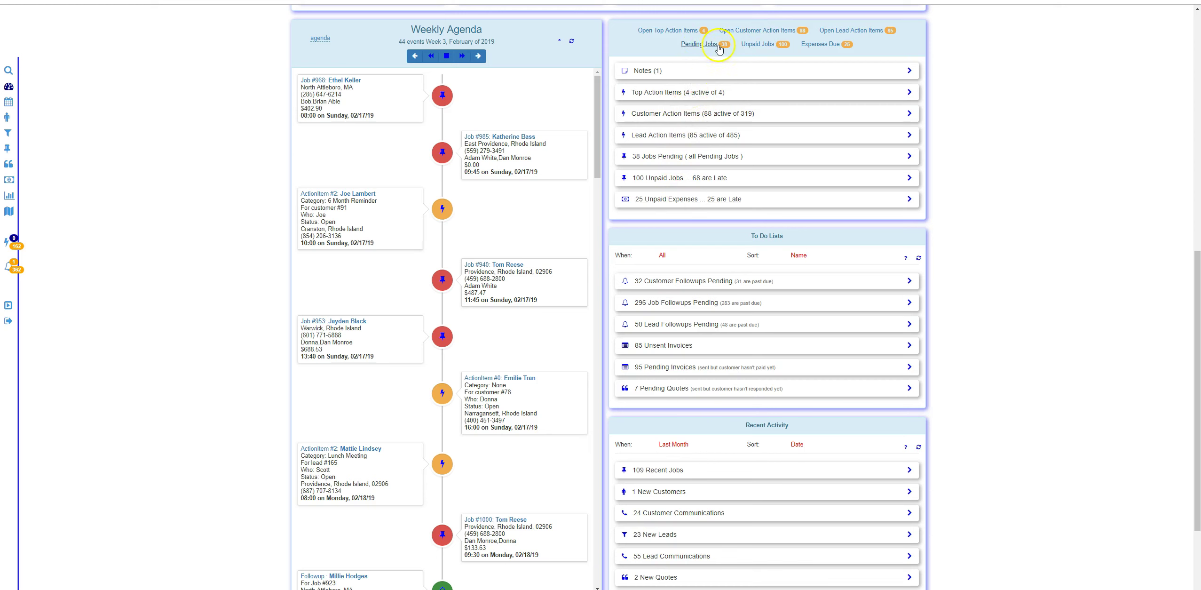
Expand and collapse the Pending Jobs list and the Lead Action Items list to preview their entries.
click(710, 46)
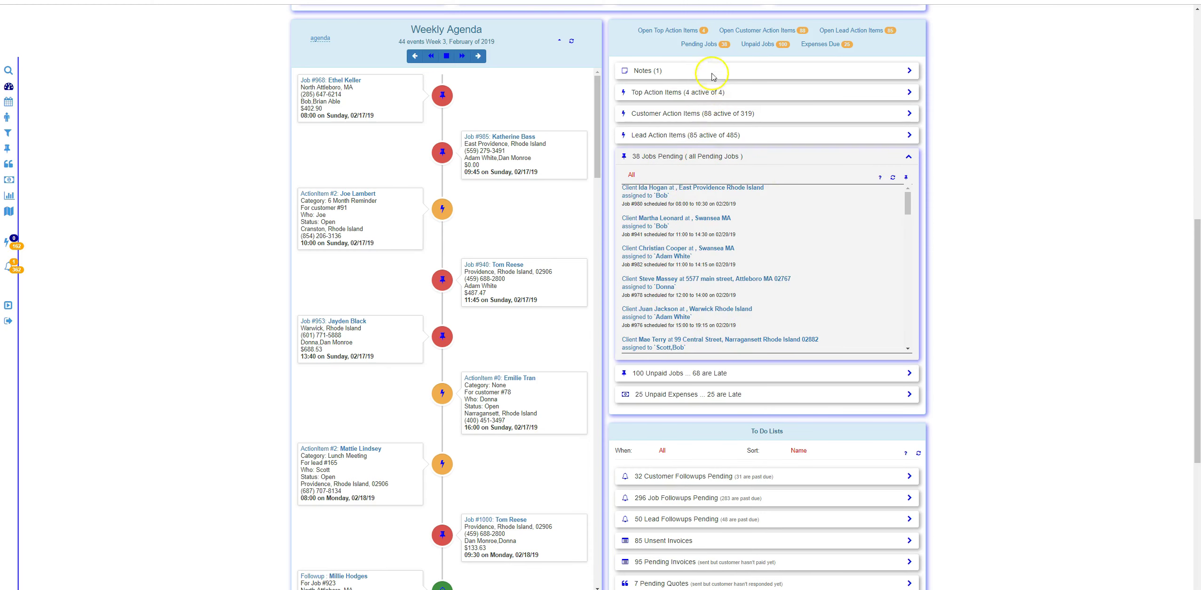
click(701, 46)
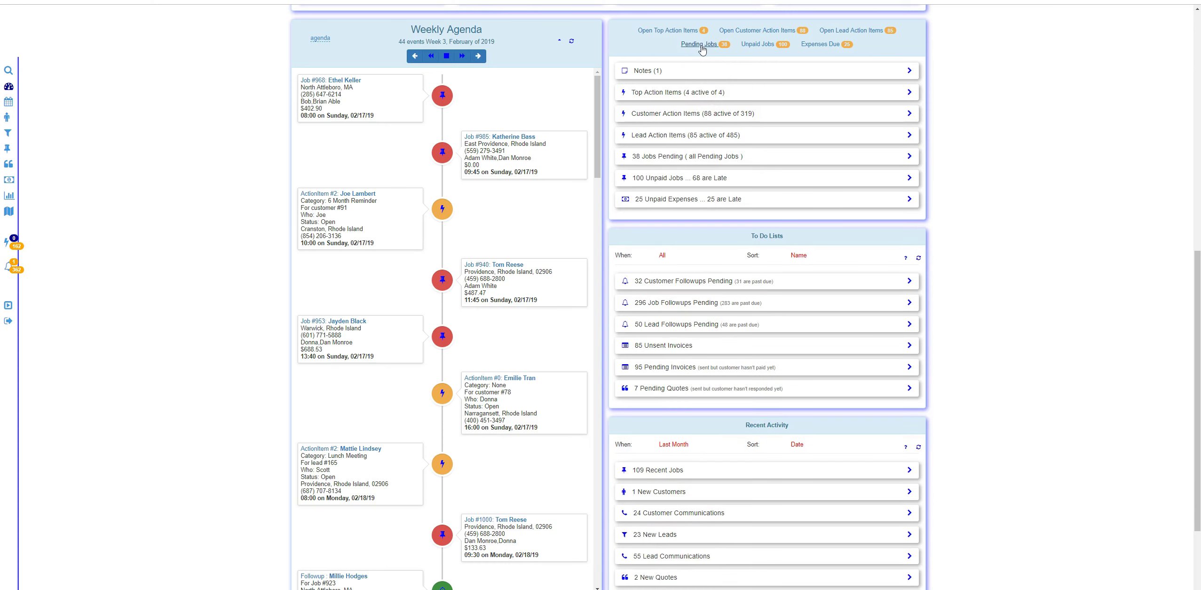
click(650, 136)
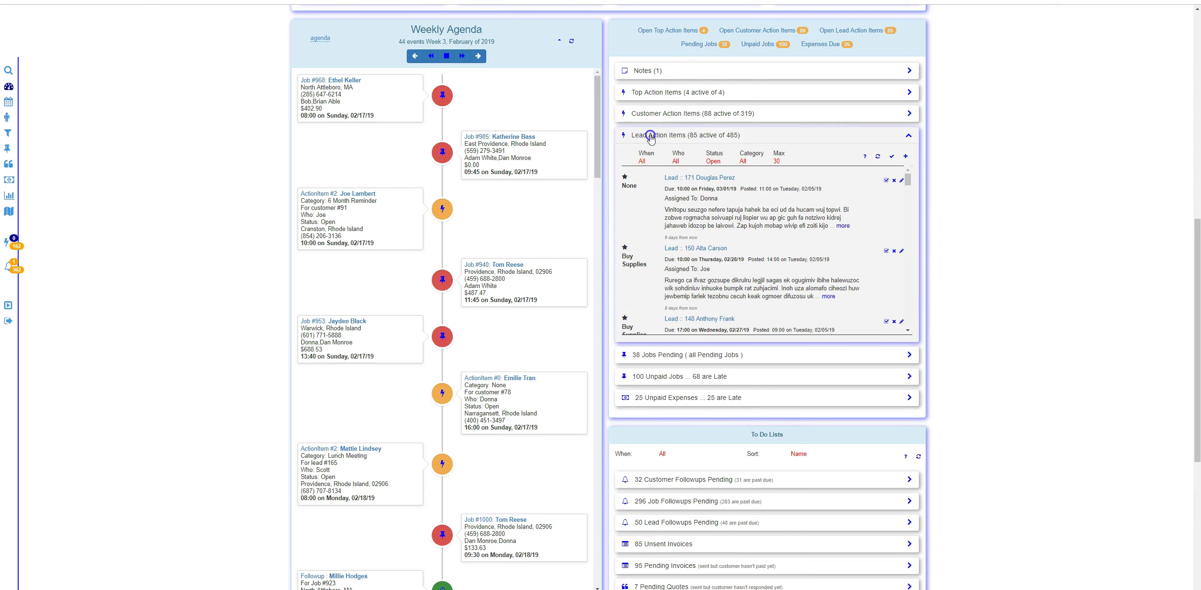
click(650, 137)
Preview the Unpaid Jobs and Expenses Due lists from the dashboard summary, leaving both collapsed.
click(779, 36)
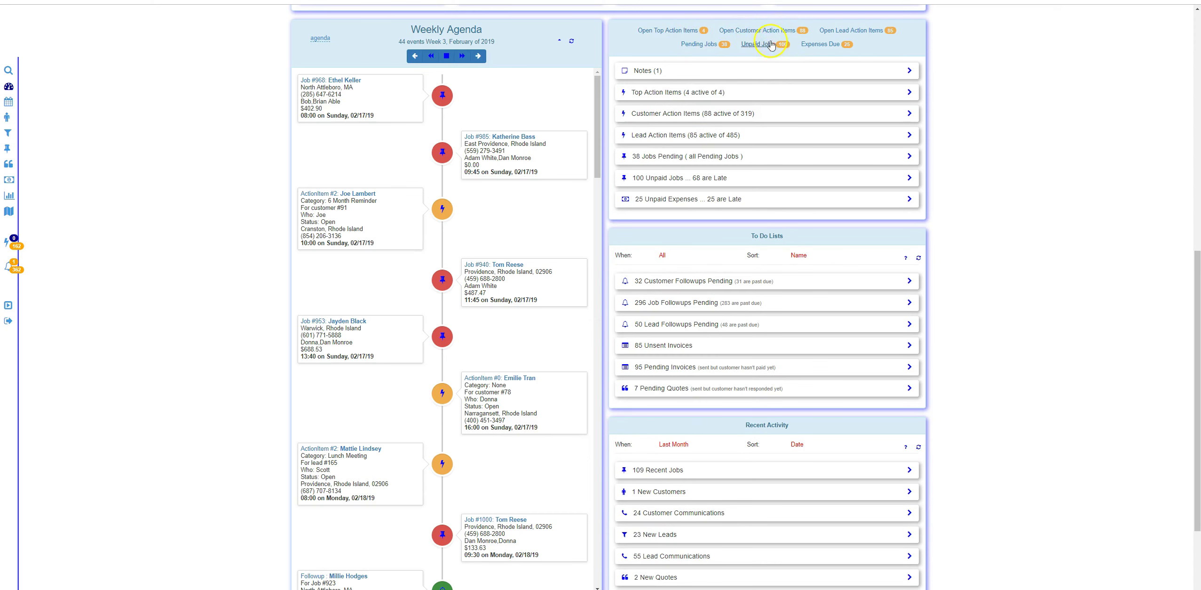
click(757, 44)
click(759, 45)
click(758, 45)
click(756, 49)
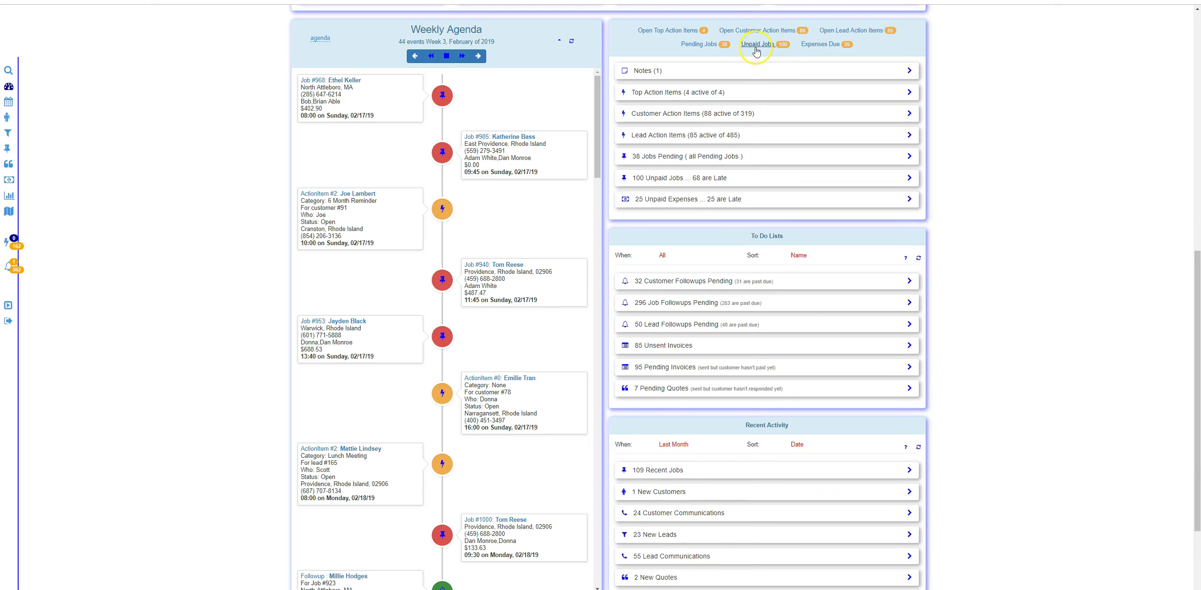
click(822, 47)
click(822, 47)
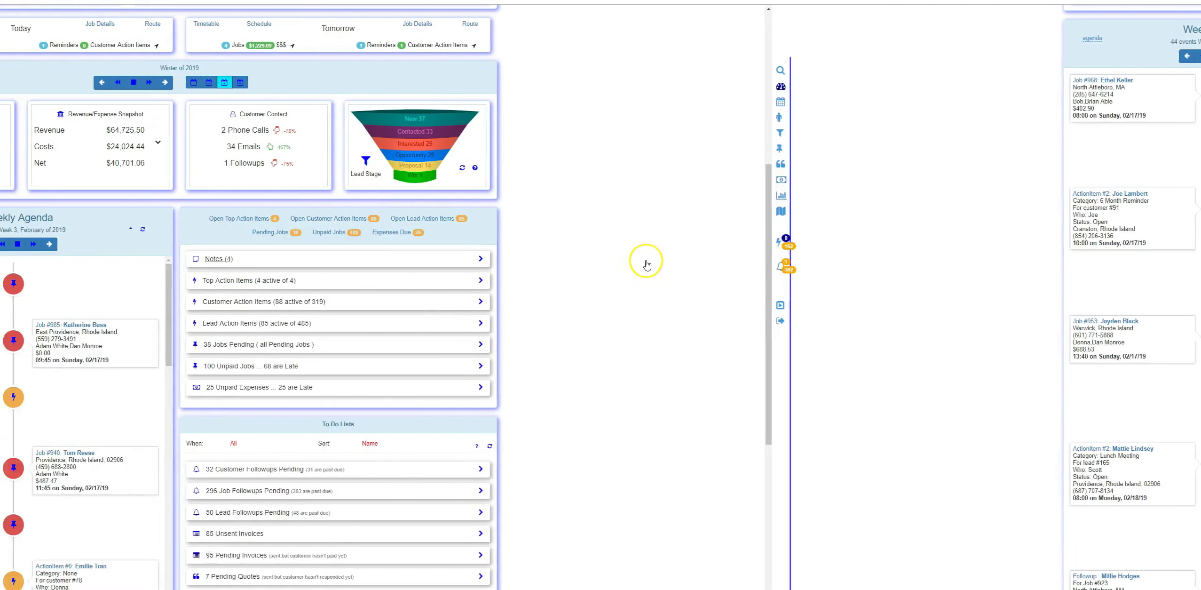
Expand the Notes list and inspect the new top-level note form with its new-category prompt, cancelling both.
click(646, 261)
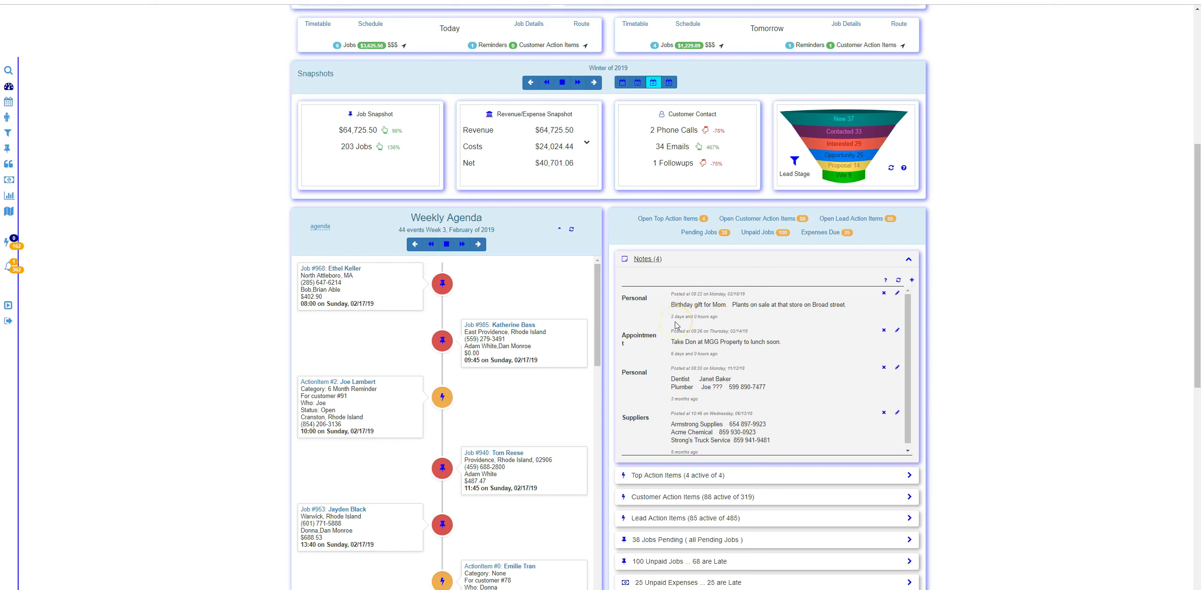
click(911, 281)
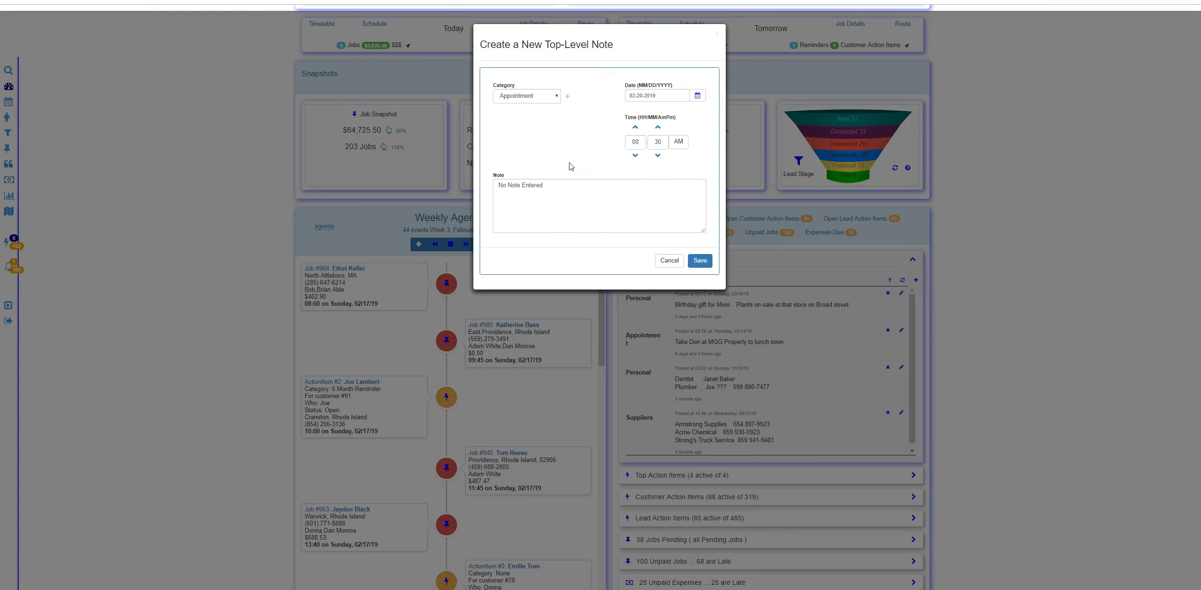
click(568, 97)
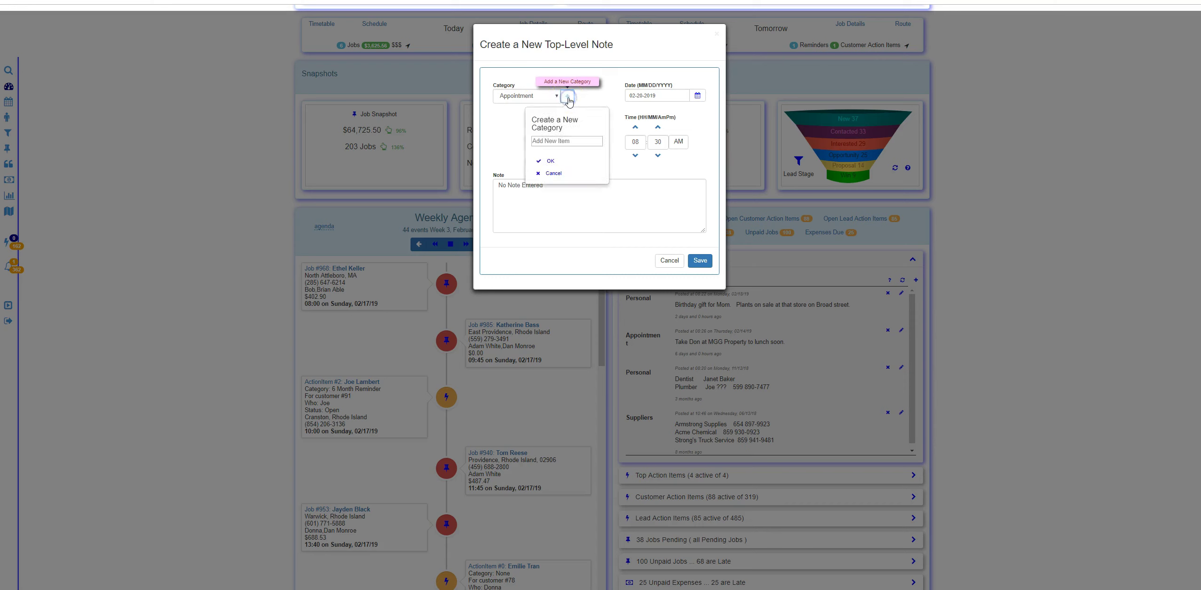
click(550, 173)
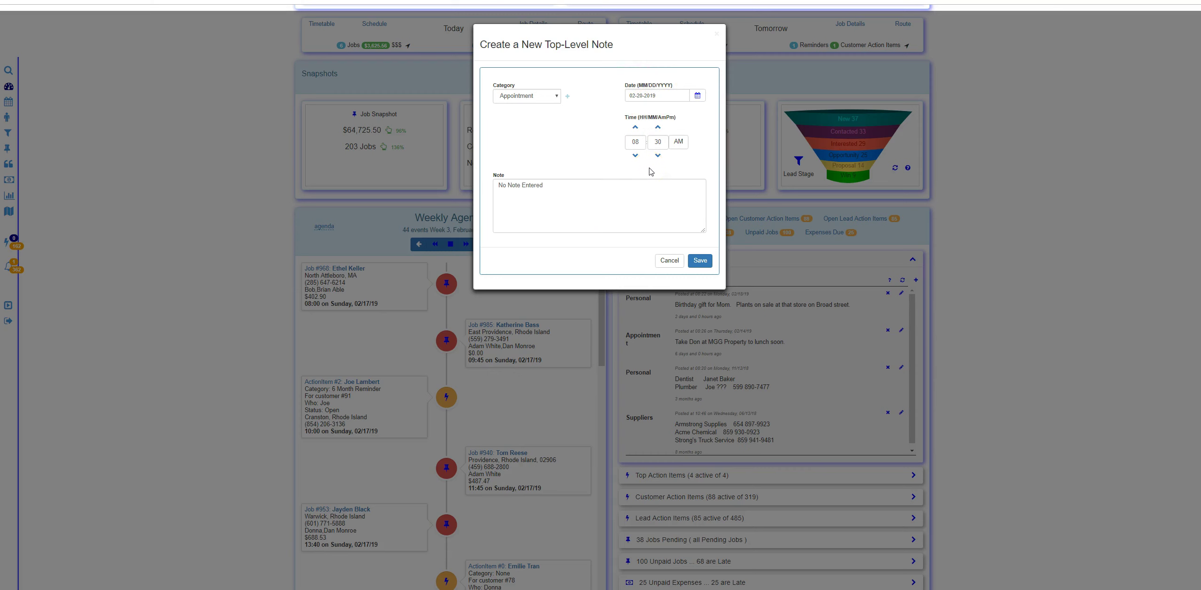
click(678, 262)
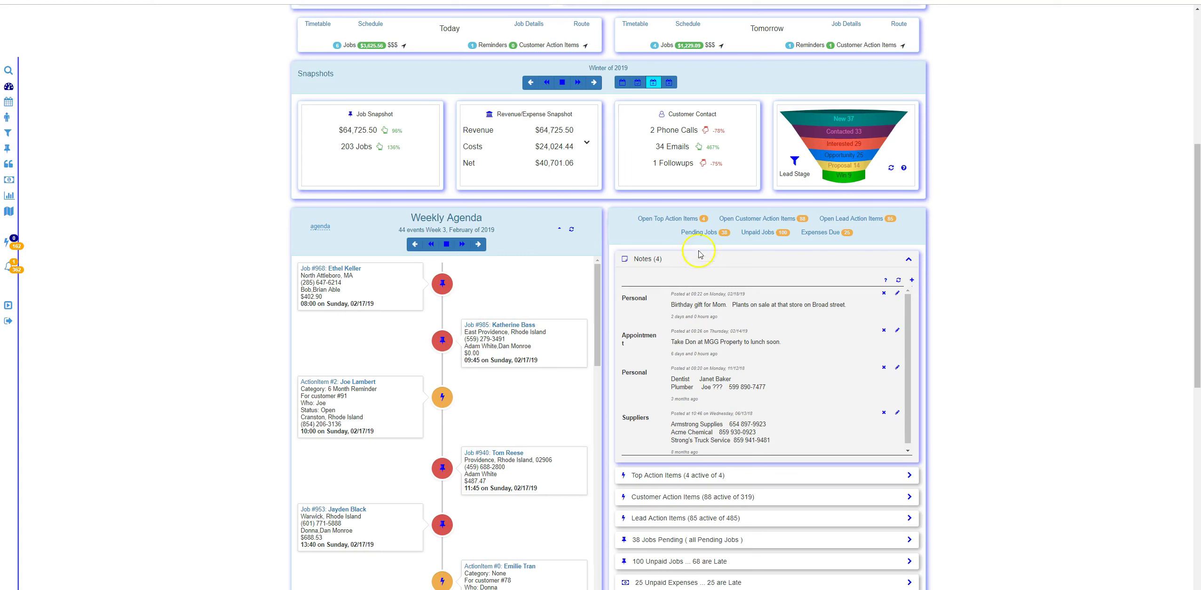
Inspect the edit form and the removal confirmation of the MGG Property lunch note, keeping the note, and collapse Notes.
click(895, 332)
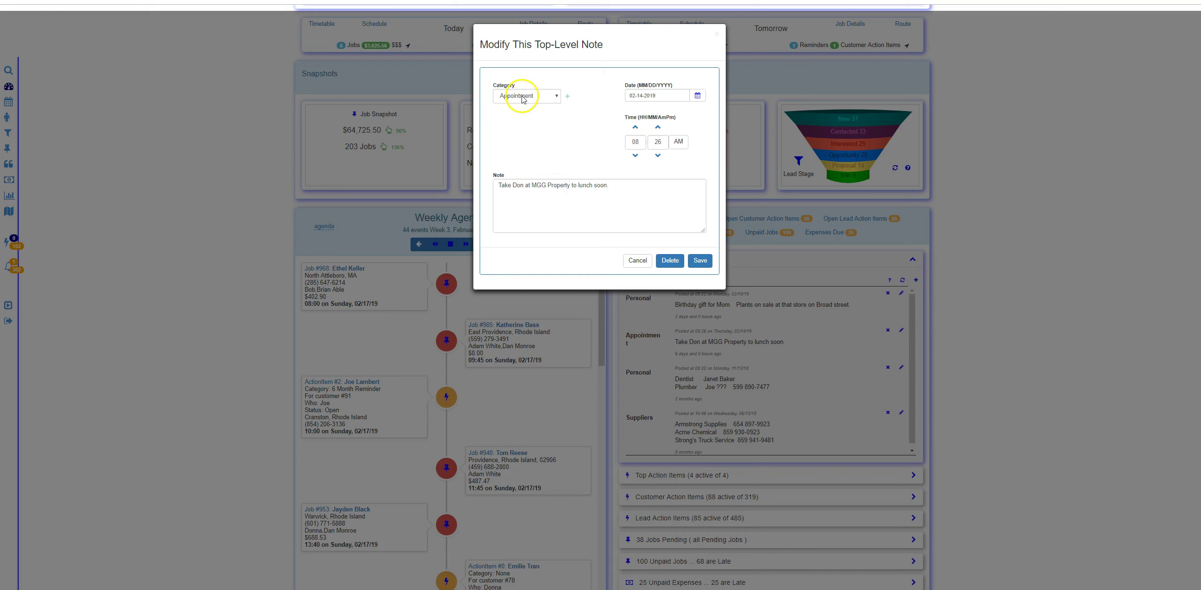
click(636, 261)
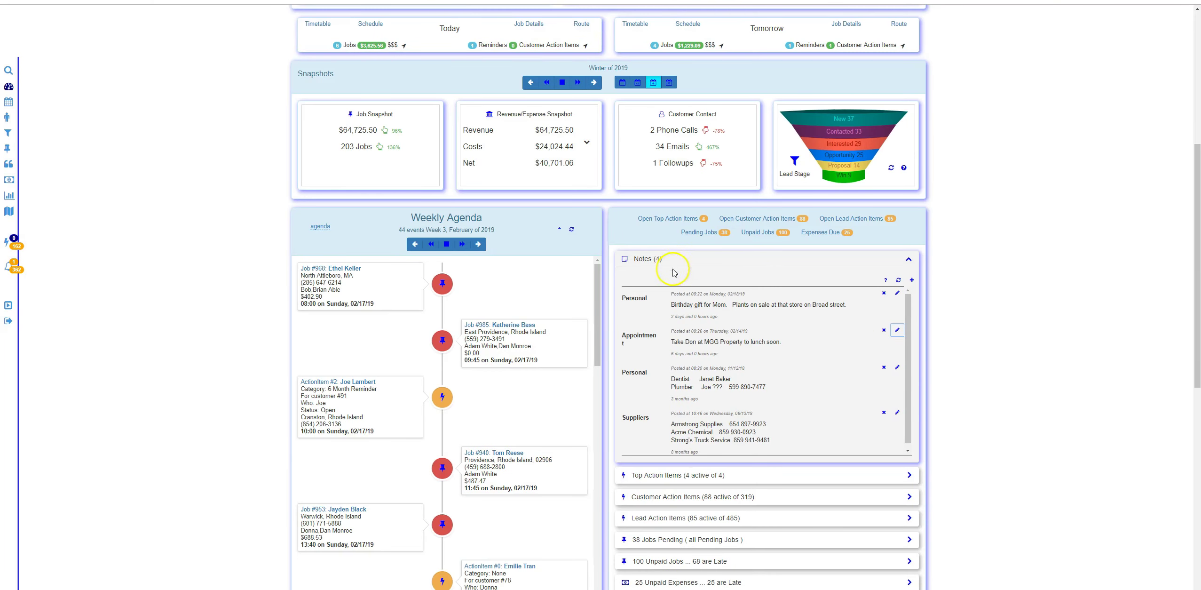
click(884, 332)
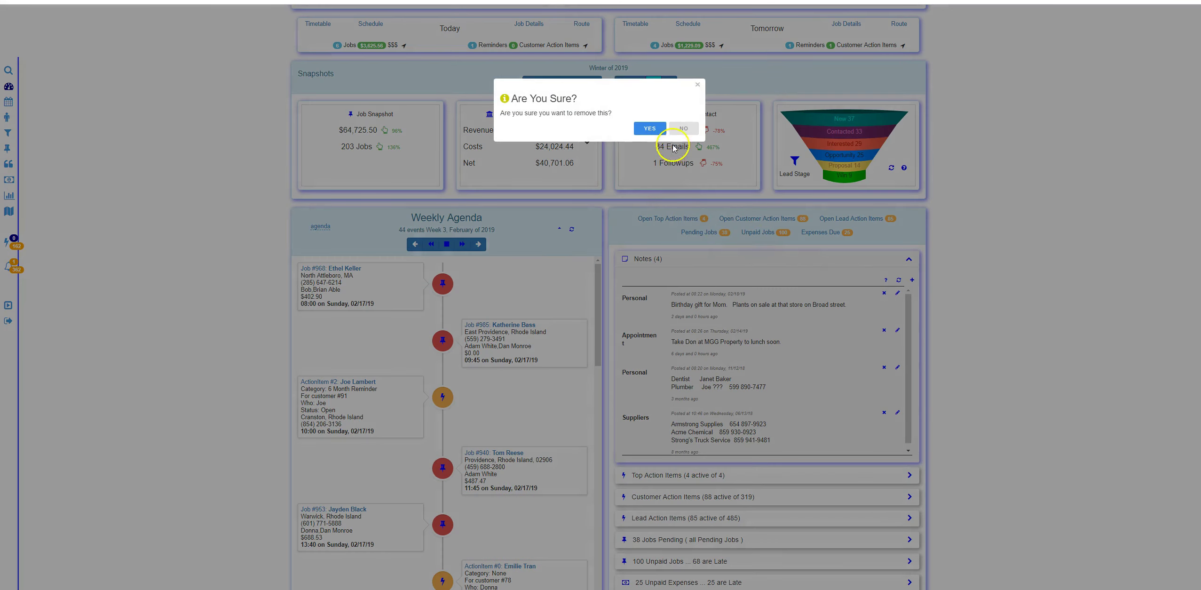
click(682, 128)
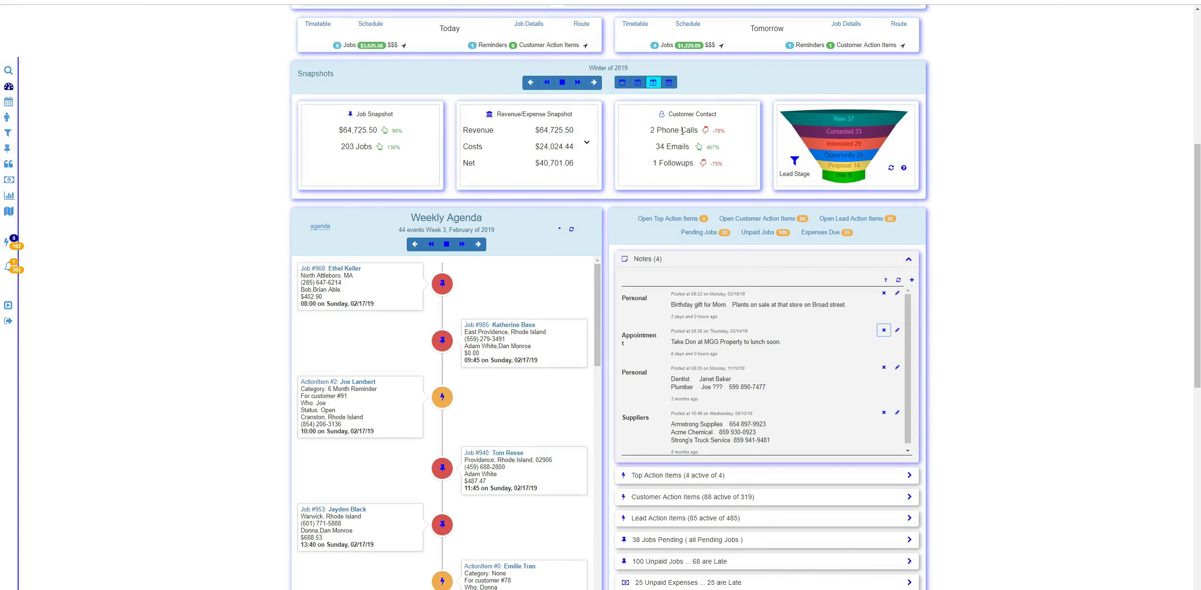
click(644, 259)
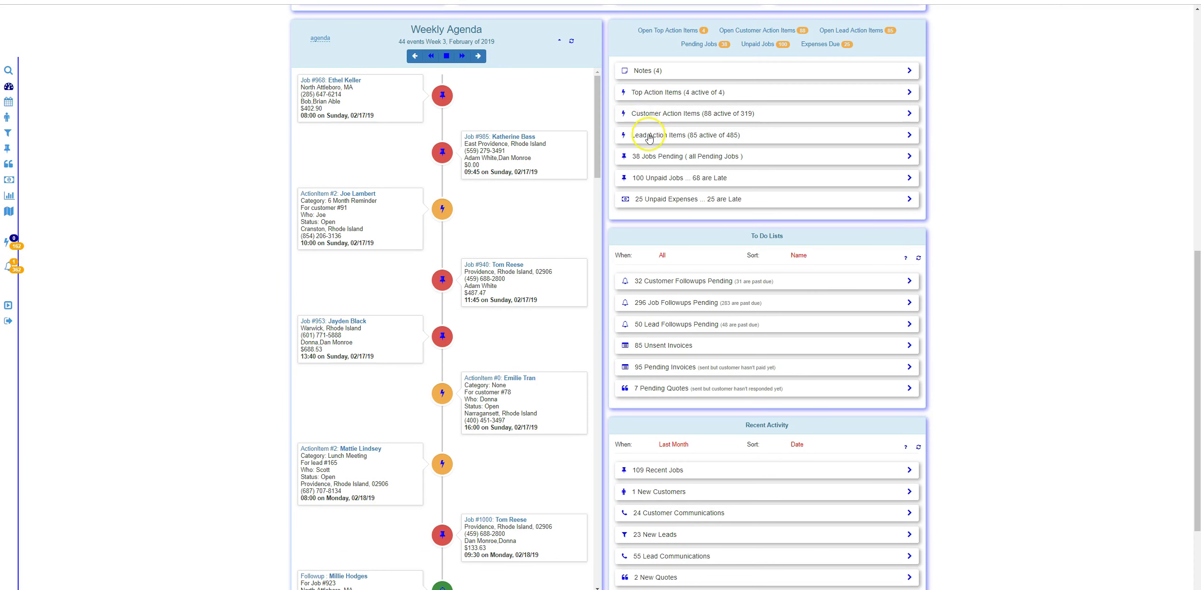
Expand Top Action Items and review the responsible-person, category and details fields of item 4, cancelling the edit.
scroll(655, 138, up, 1)
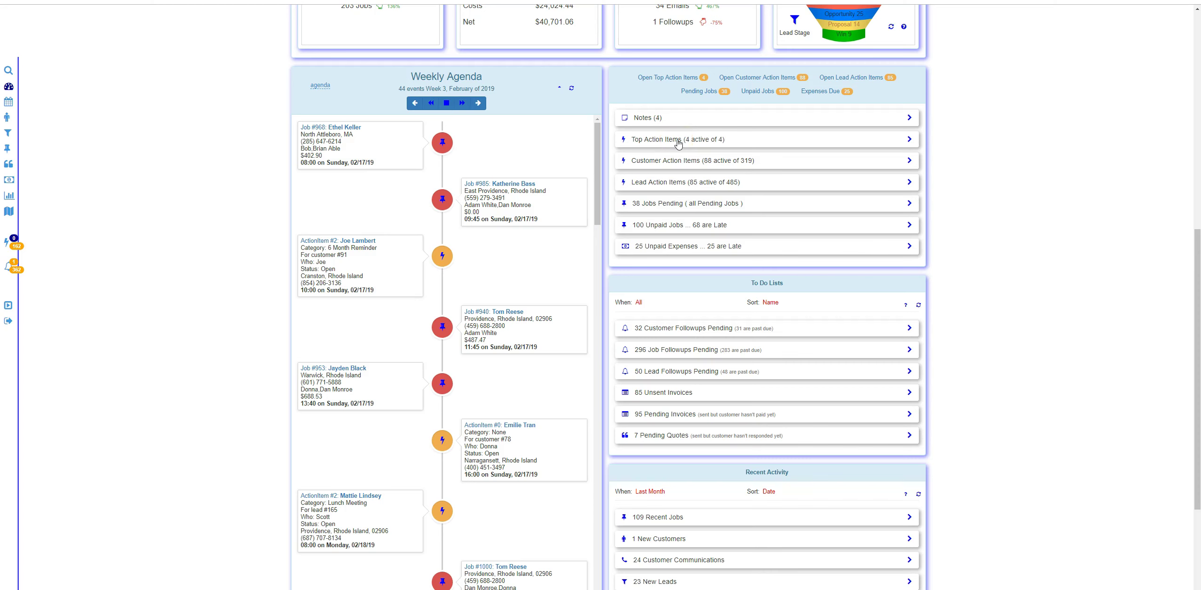
click(679, 143)
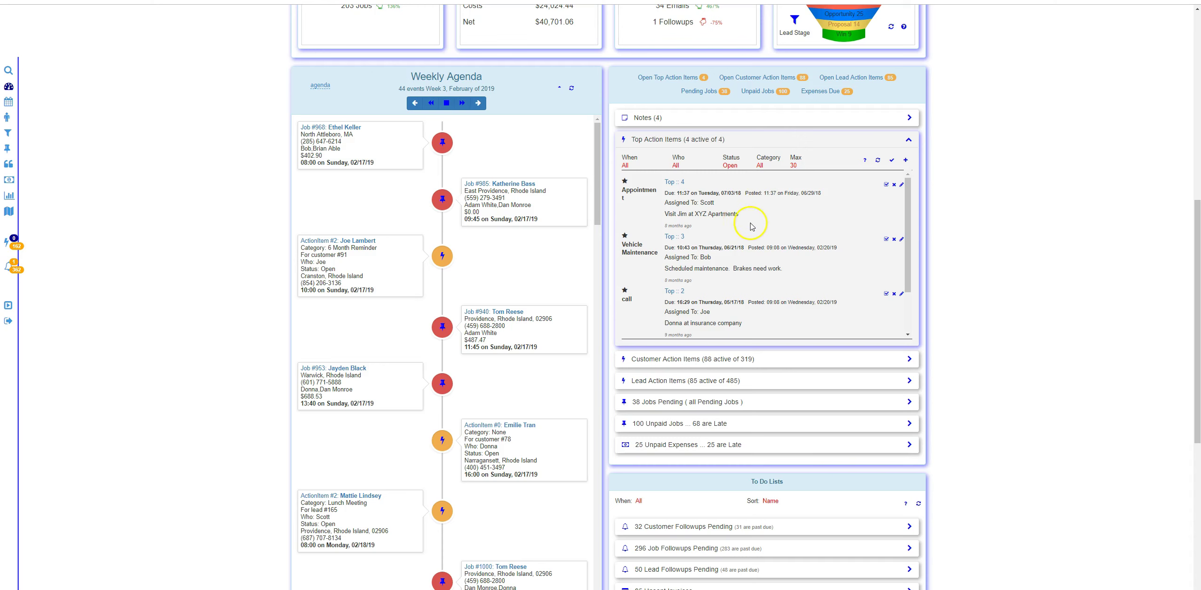
click(900, 186)
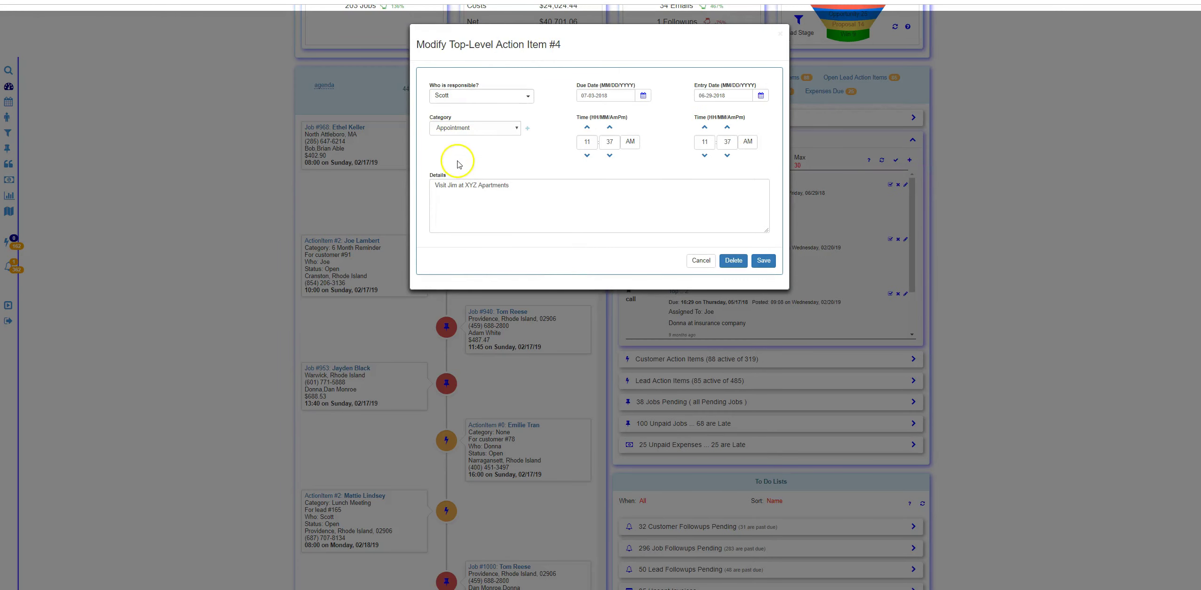
click(453, 96)
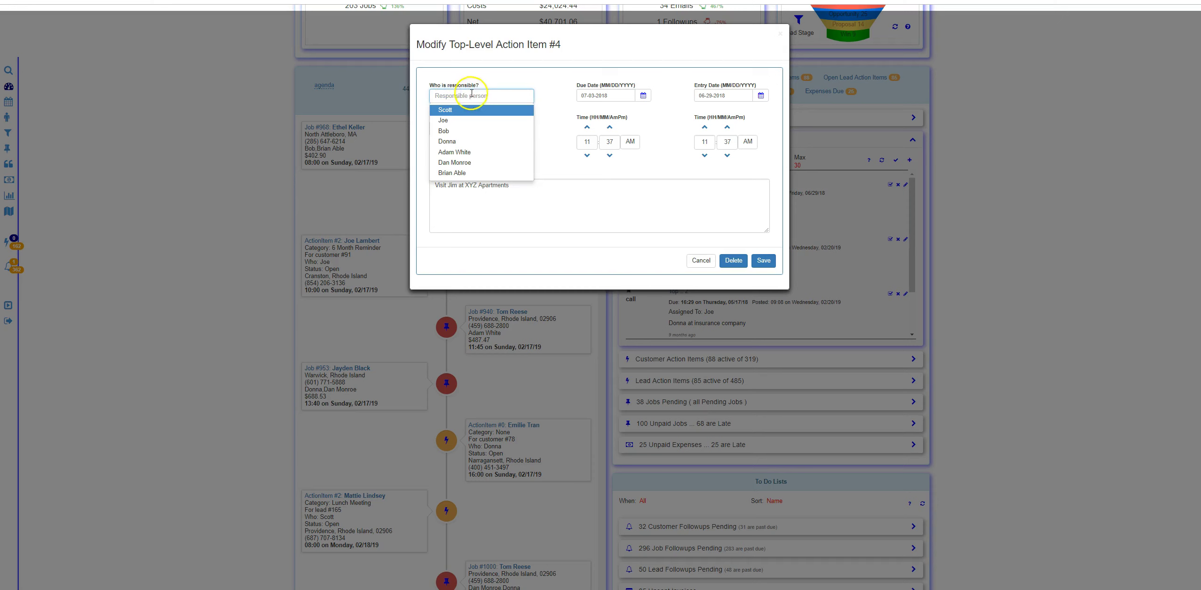
click(510, 74)
click(475, 128)
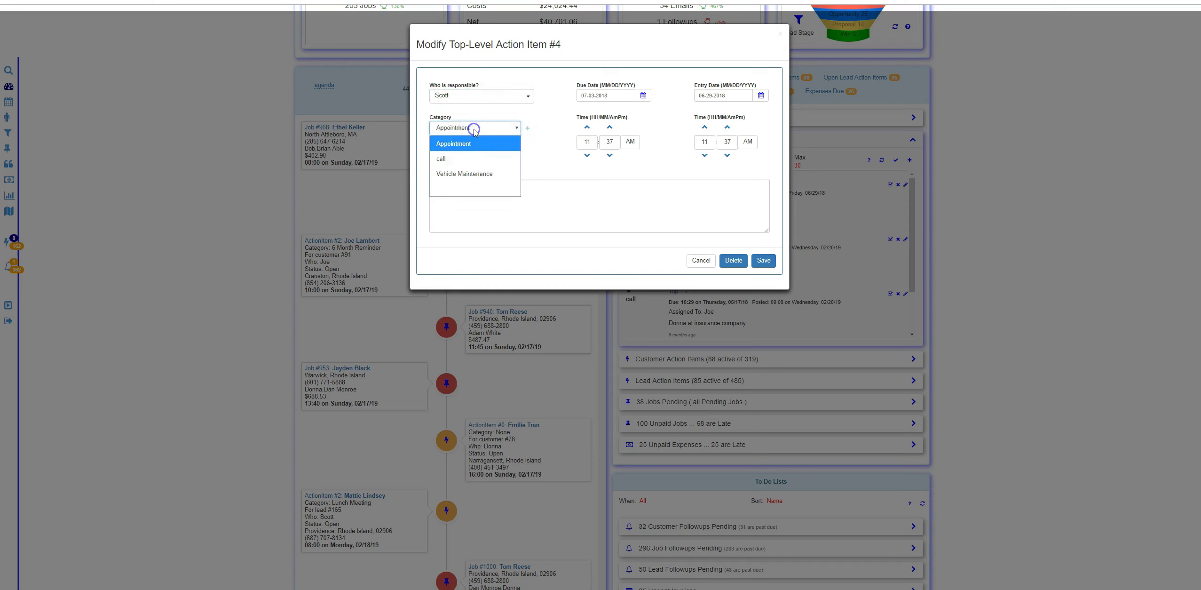
click(557, 157)
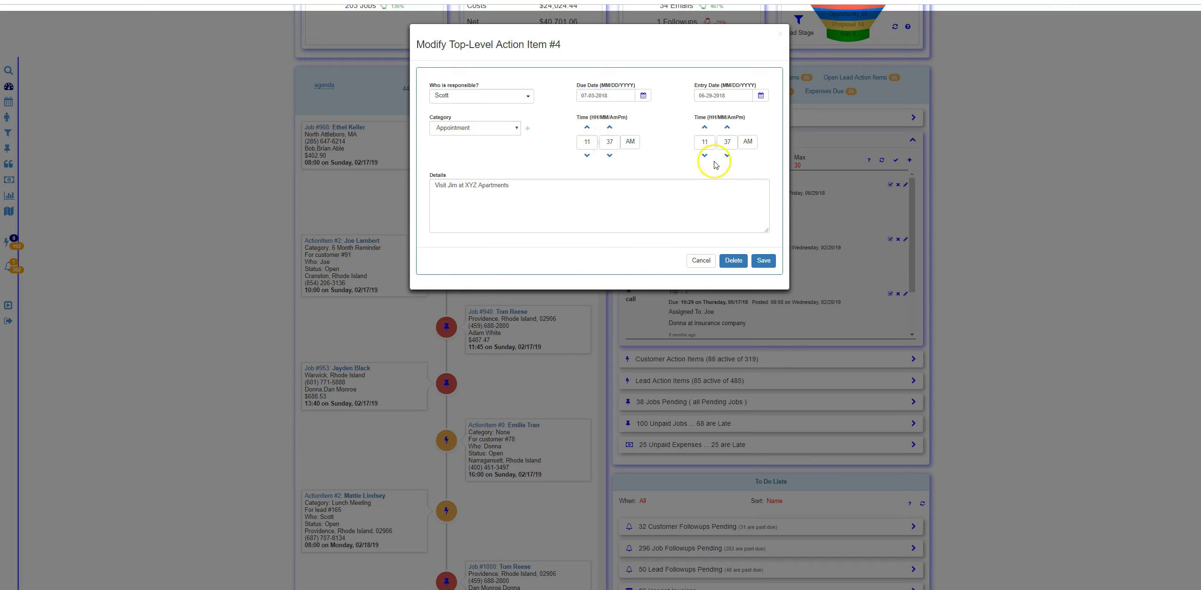
click(450, 194)
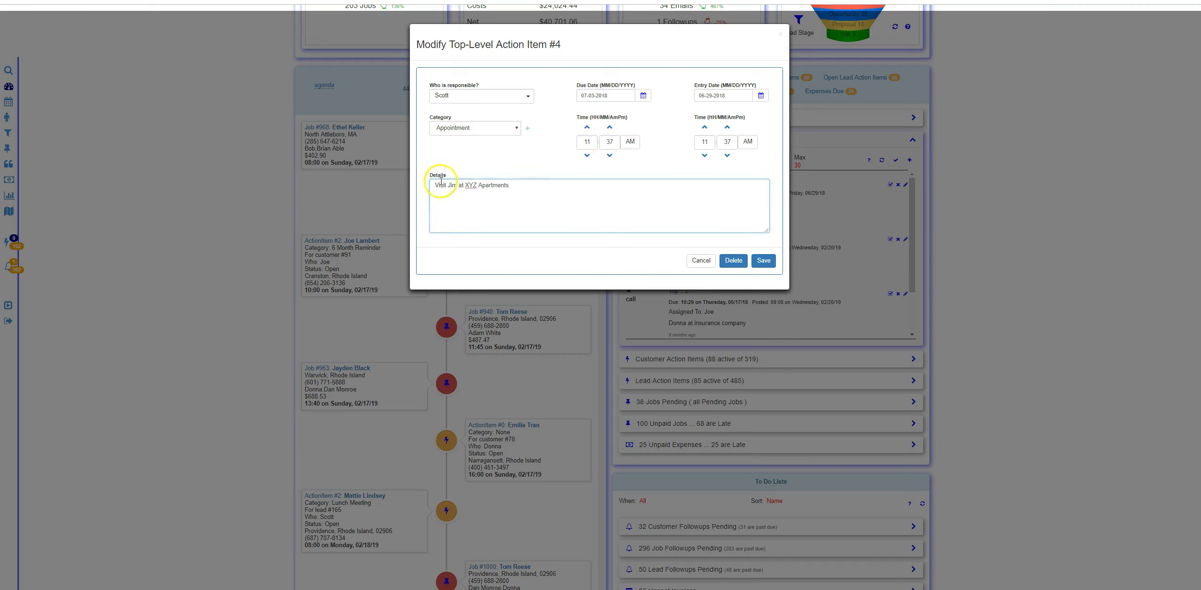
click(700, 261)
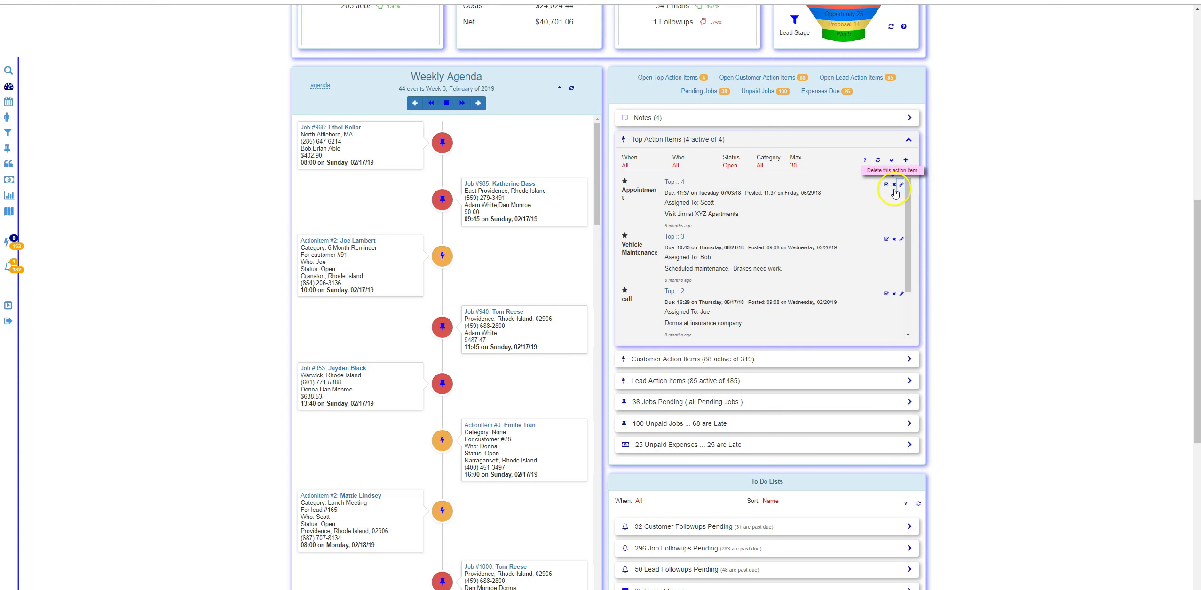
Mark top action item 4, the XYZ Apartments visit, as completed.
scroll(933, 226, up, 1)
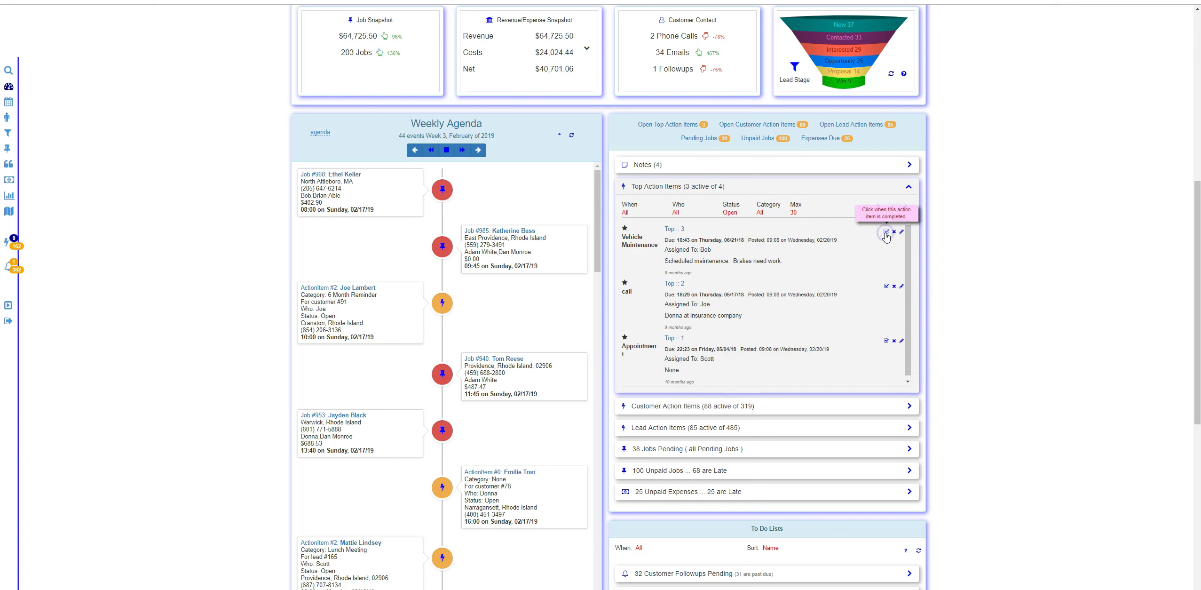
click(886, 232)
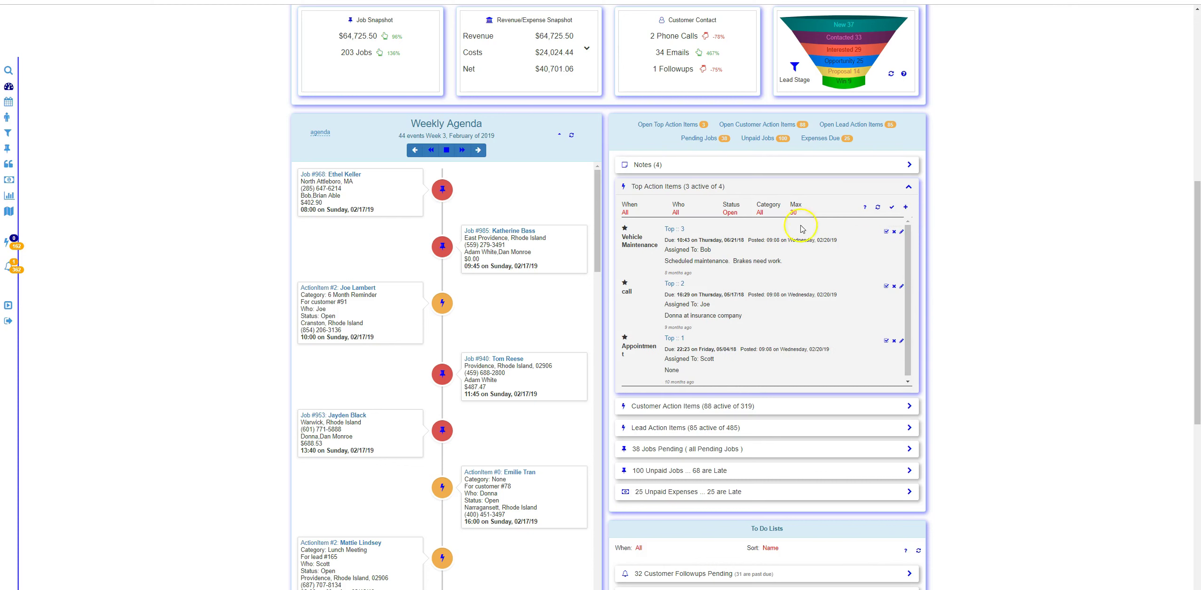
View completed top action items by setting the status filter to All, and restore the filter to Open.
click(731, 212)
click(728, 239)
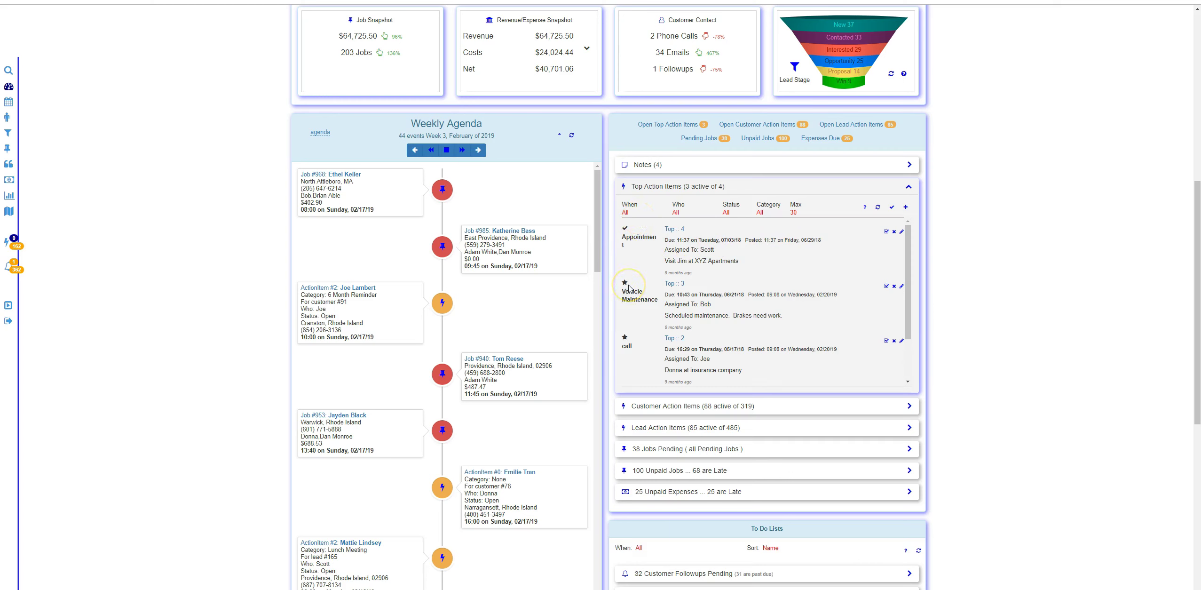
click(725, 212)
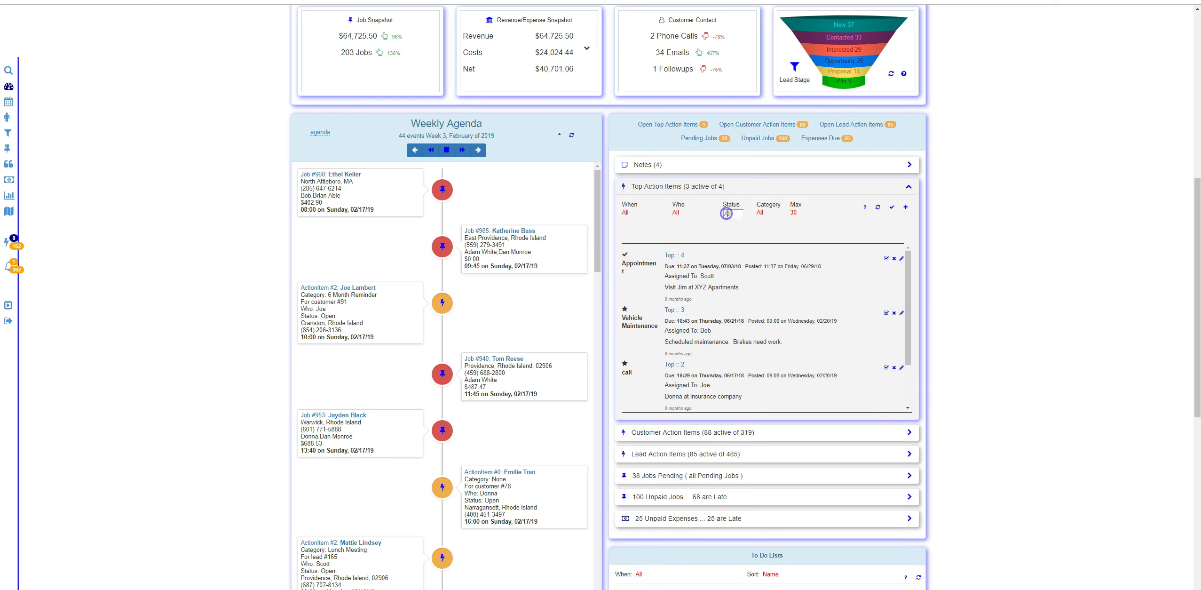
click(730, 223)
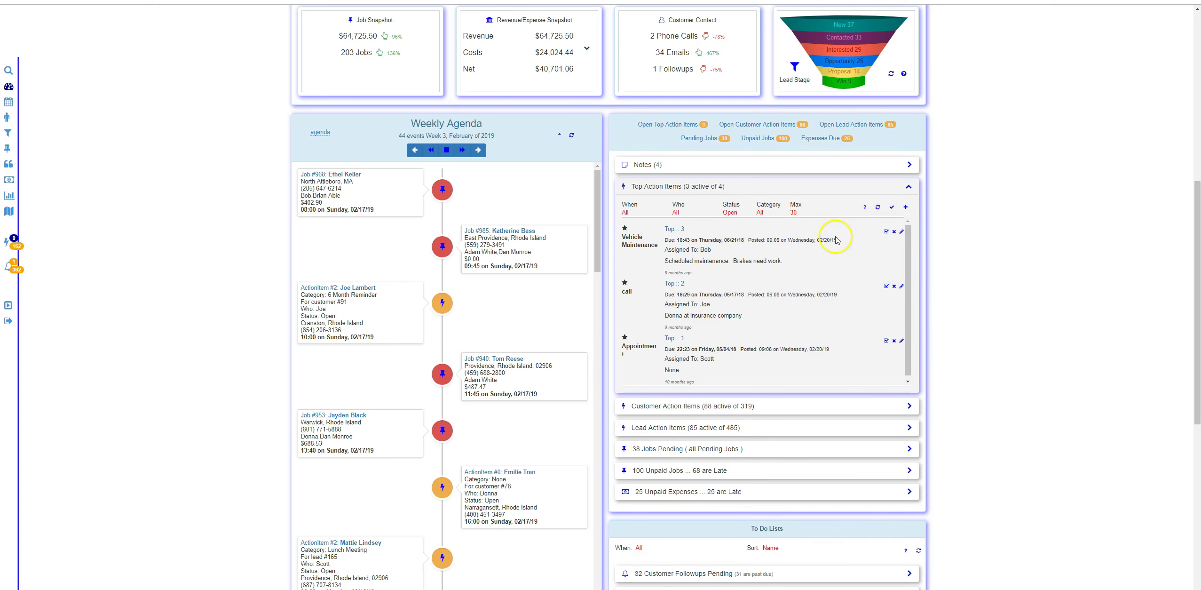
Browse the Action Items help topics, including Action Item Controls, General Action Items and Edit an Action Item, and close the help.
click(865, 208)
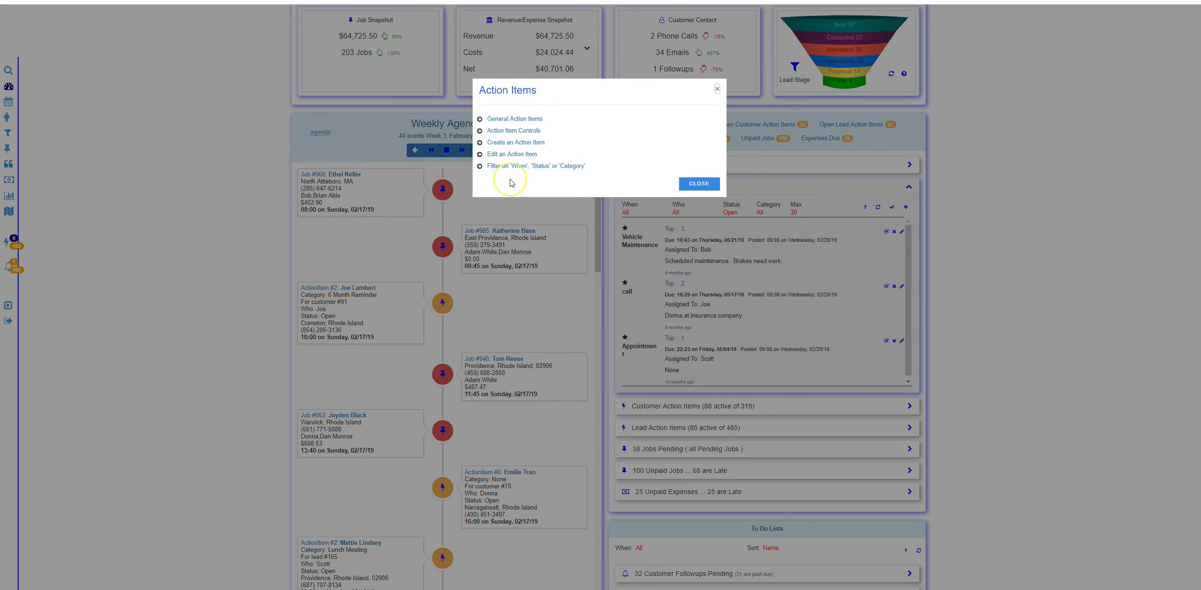
click(517, 132)
click(517, 132)
click(522, 120)
click(523, 121)
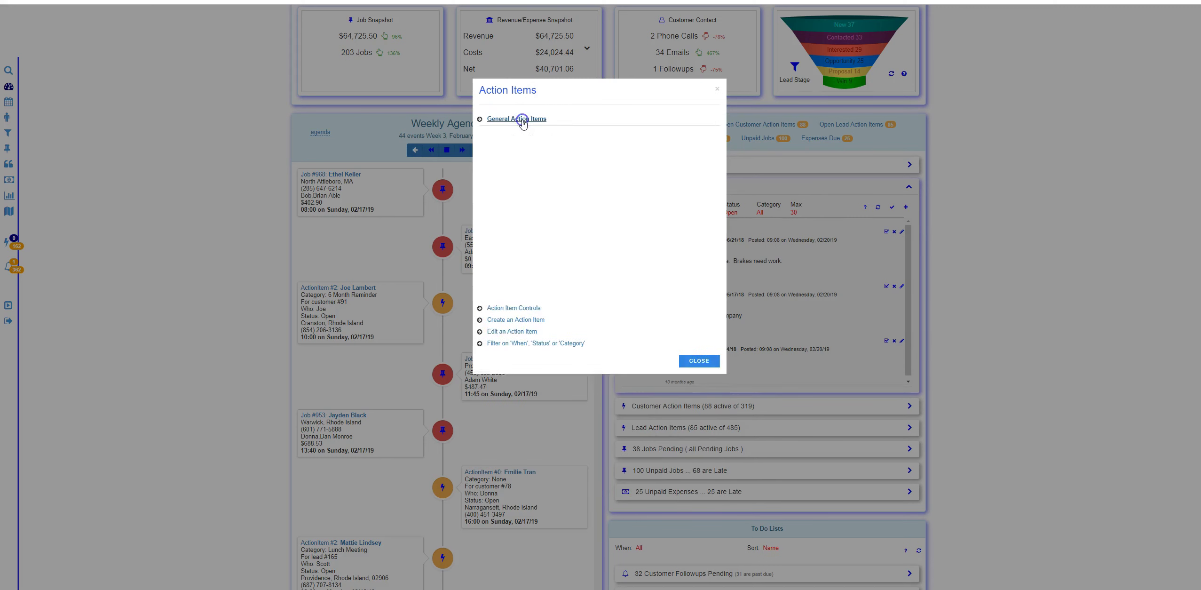
click(514, 154)
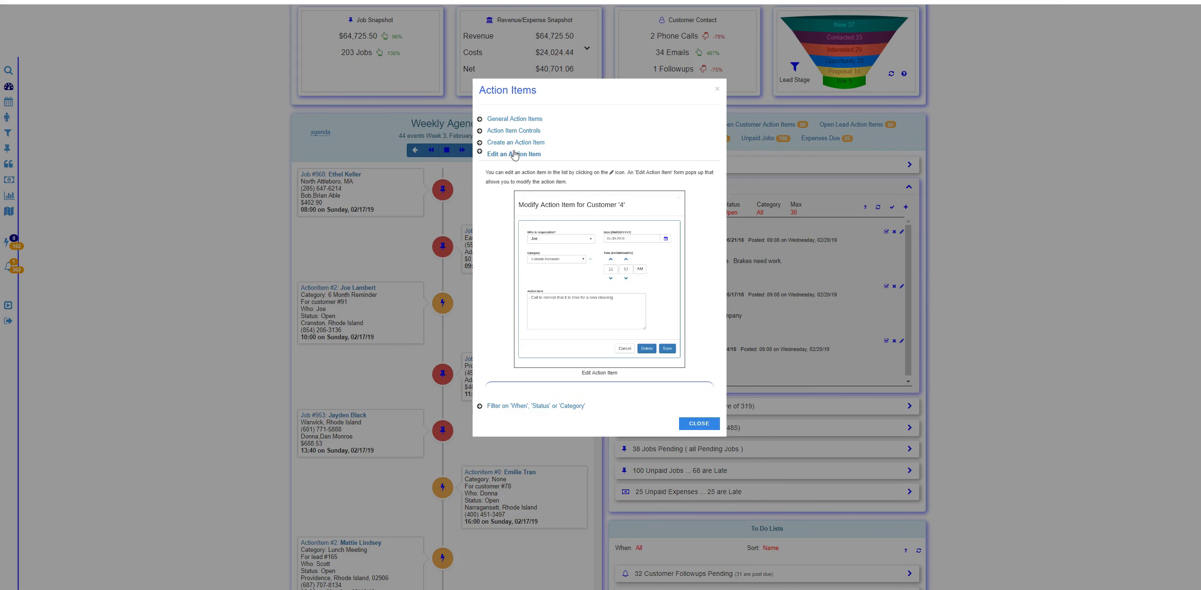
click(514, 154)
click(689, 184)
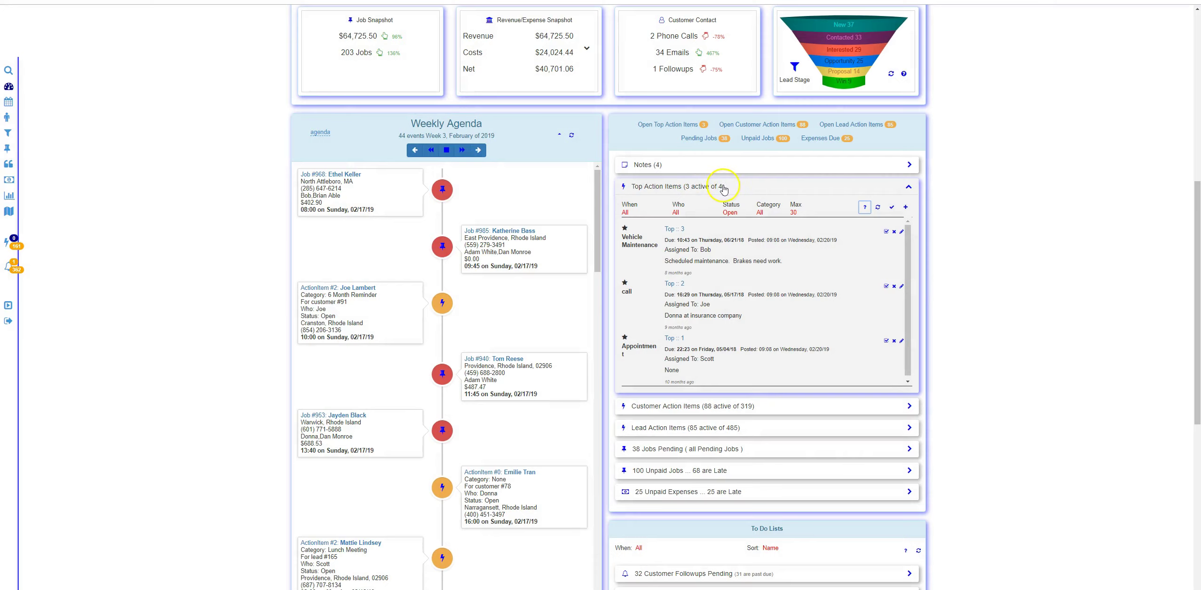
Collapse Top Action Items and expand the Customer Action Items list.
click(678, 188)
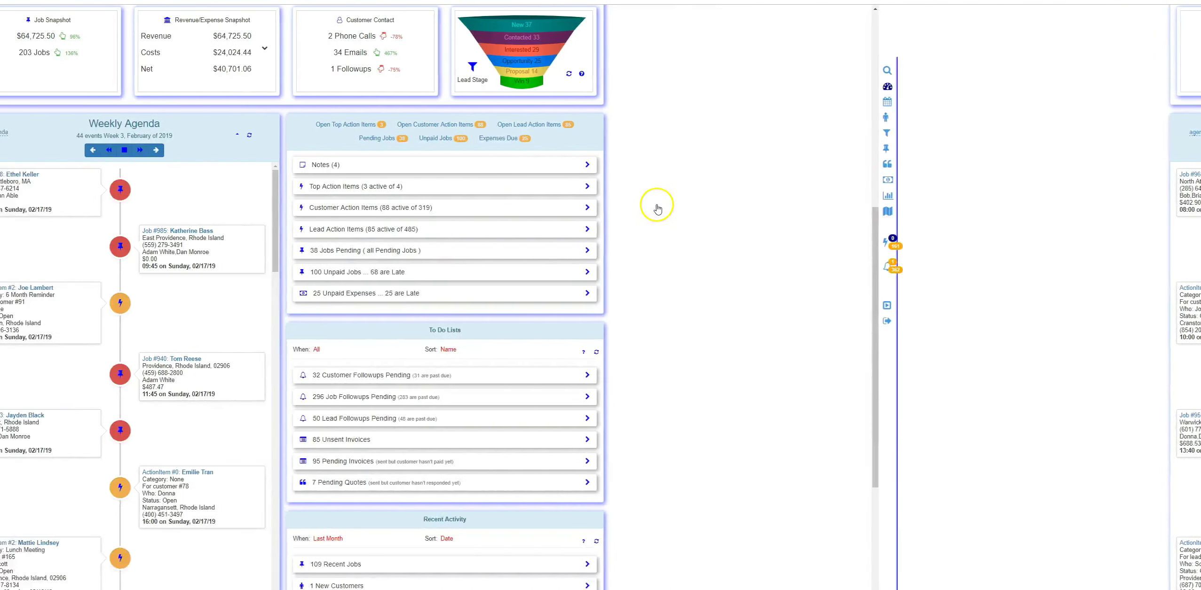
click(657, 207)
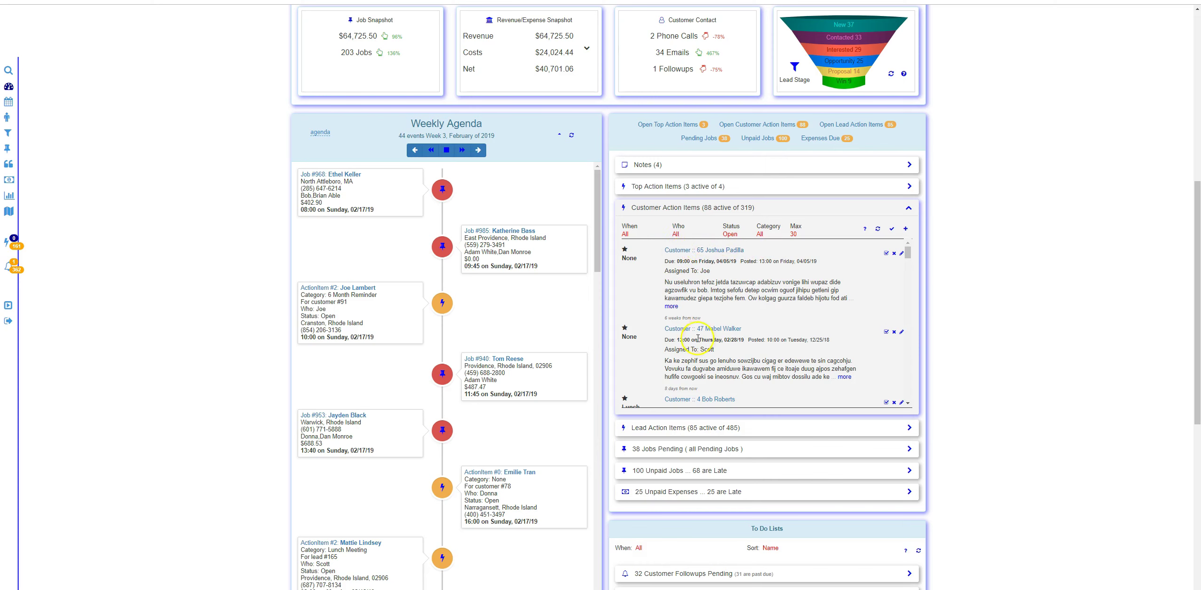
View the Customer Action Items inside the first listed customer's record, and close the record without saving.
click(682, 253)
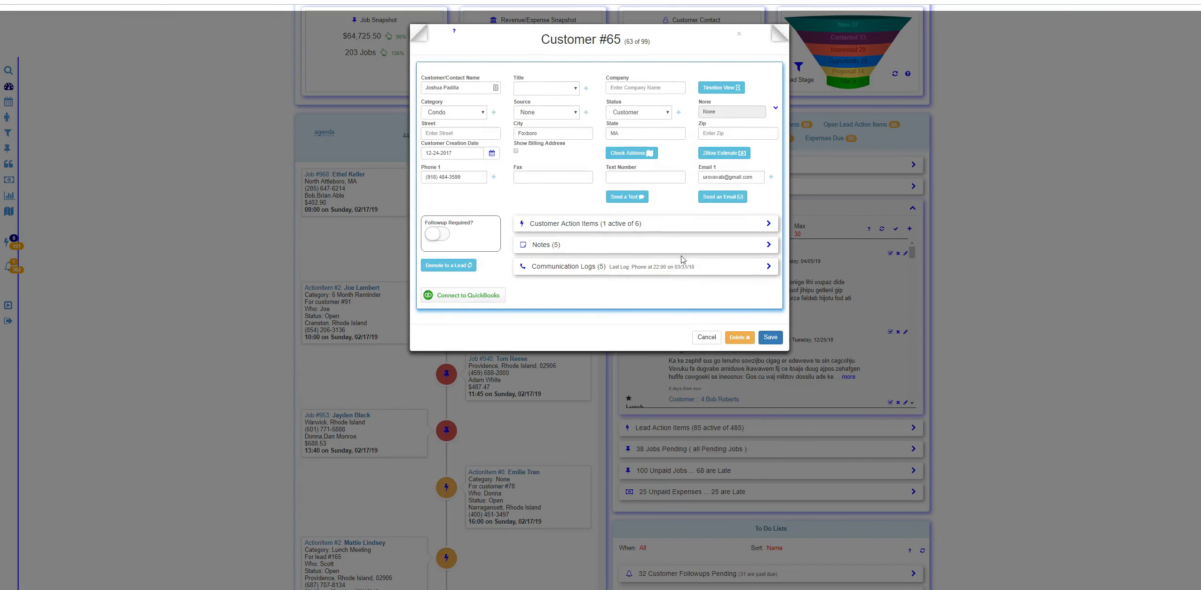
click(573, 226)
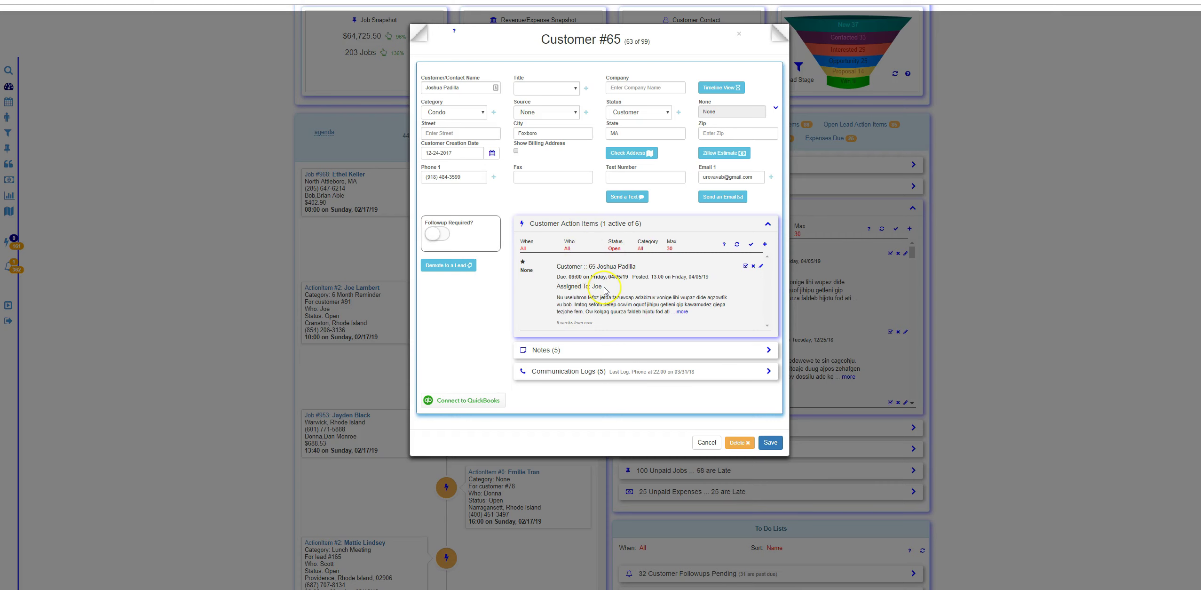
click(706, 443)
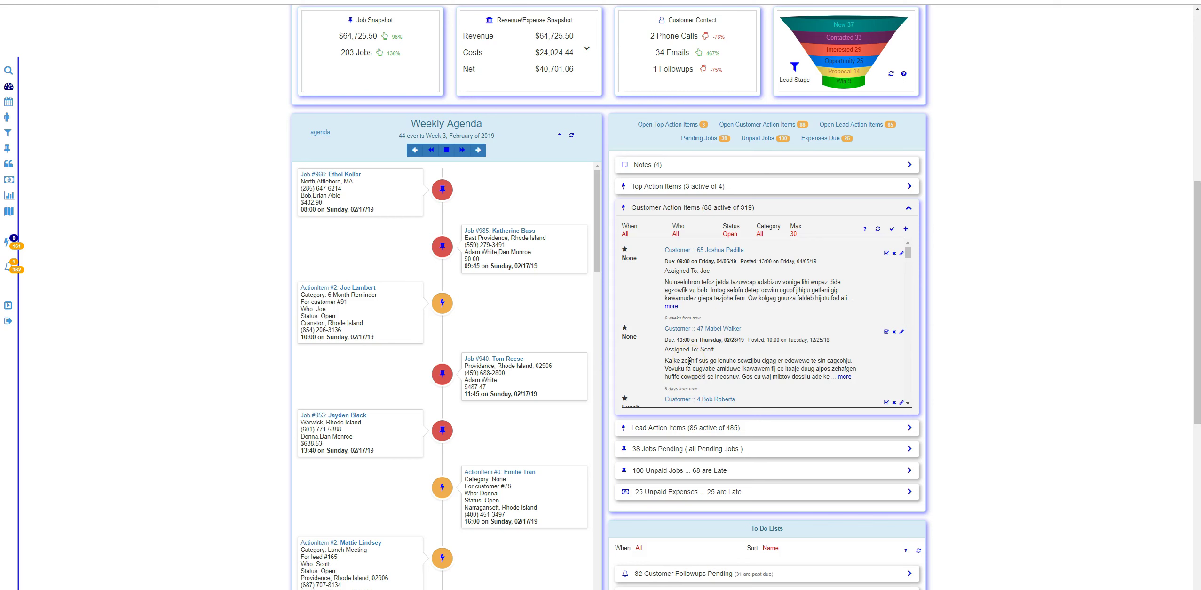
click(688, 251)
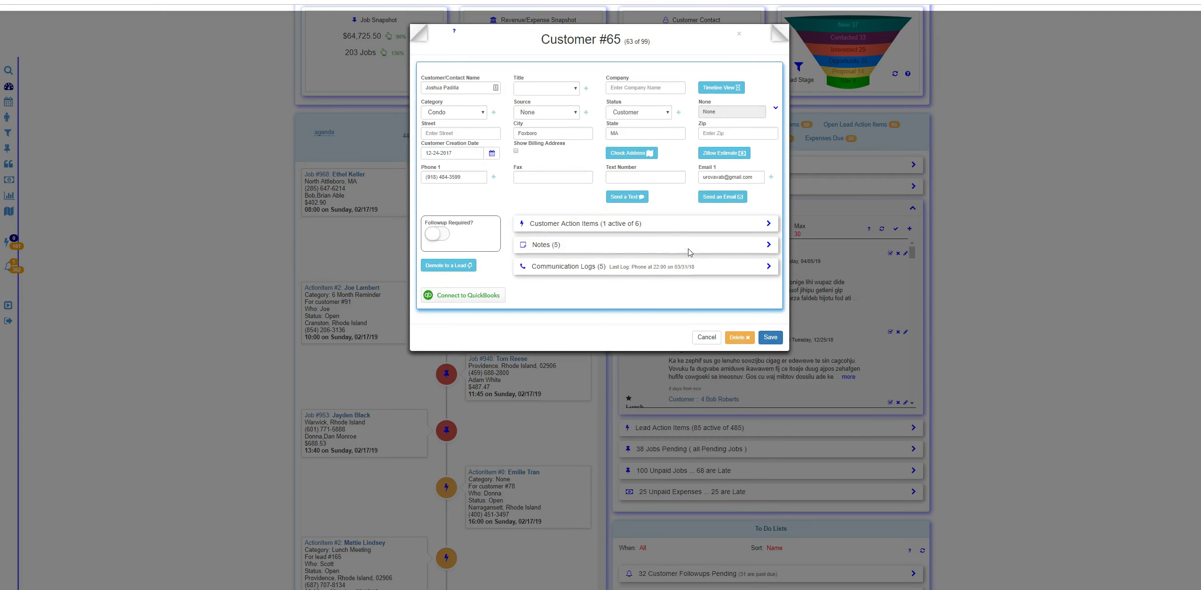
click(591, 227)
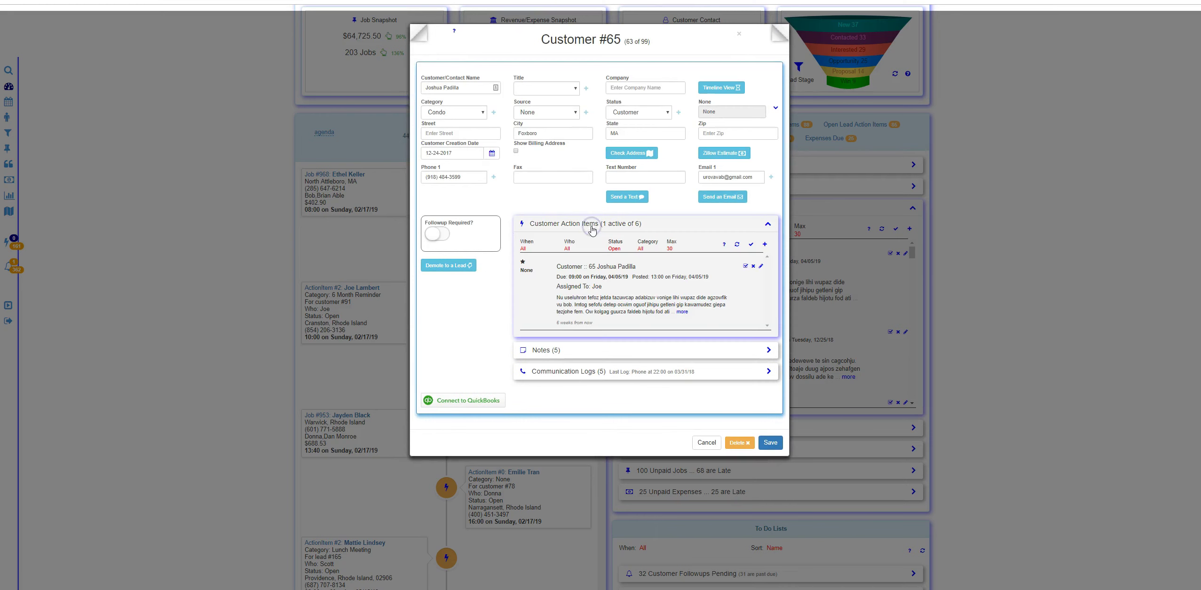
click(705, 447)
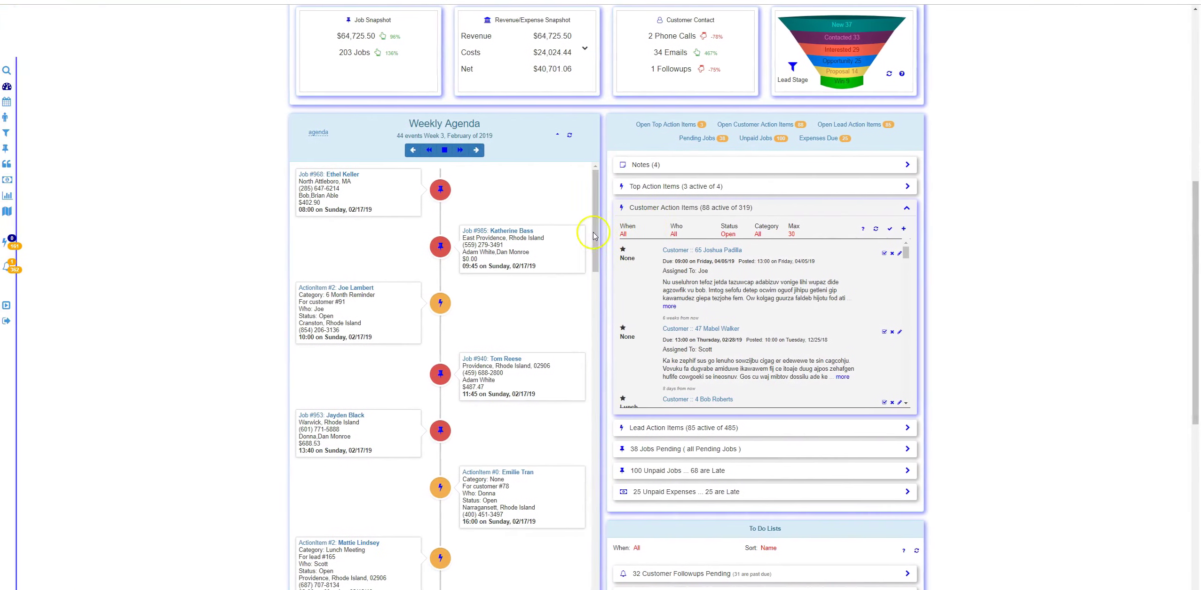
Filter the customer action items by When to This Week and look through the list to its end.
click(626, 235)
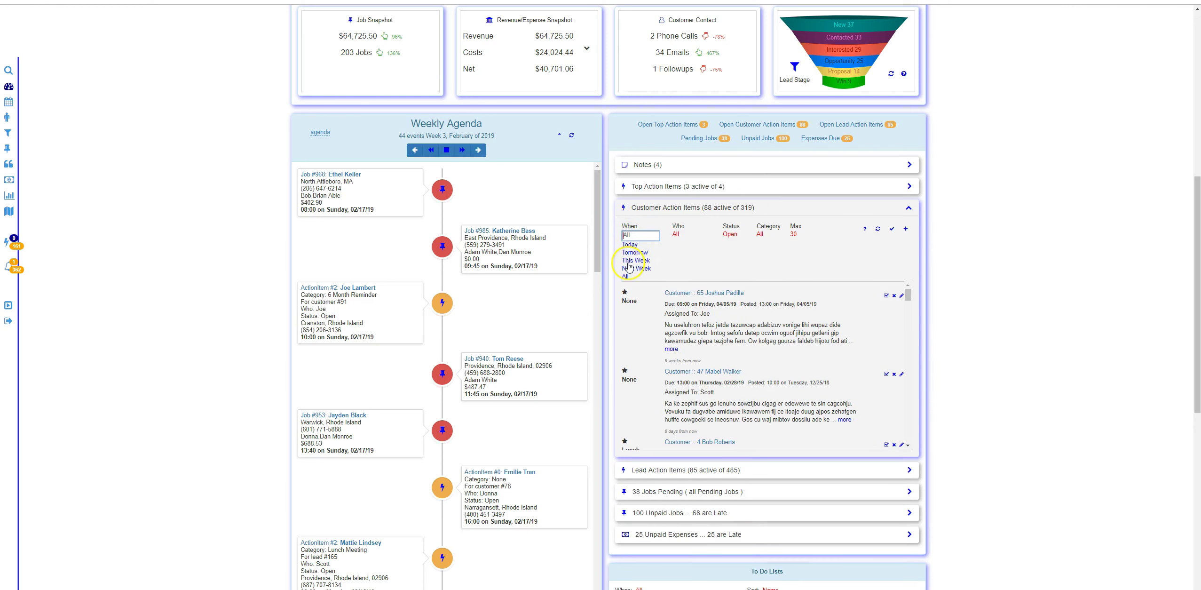
click(632, 261)
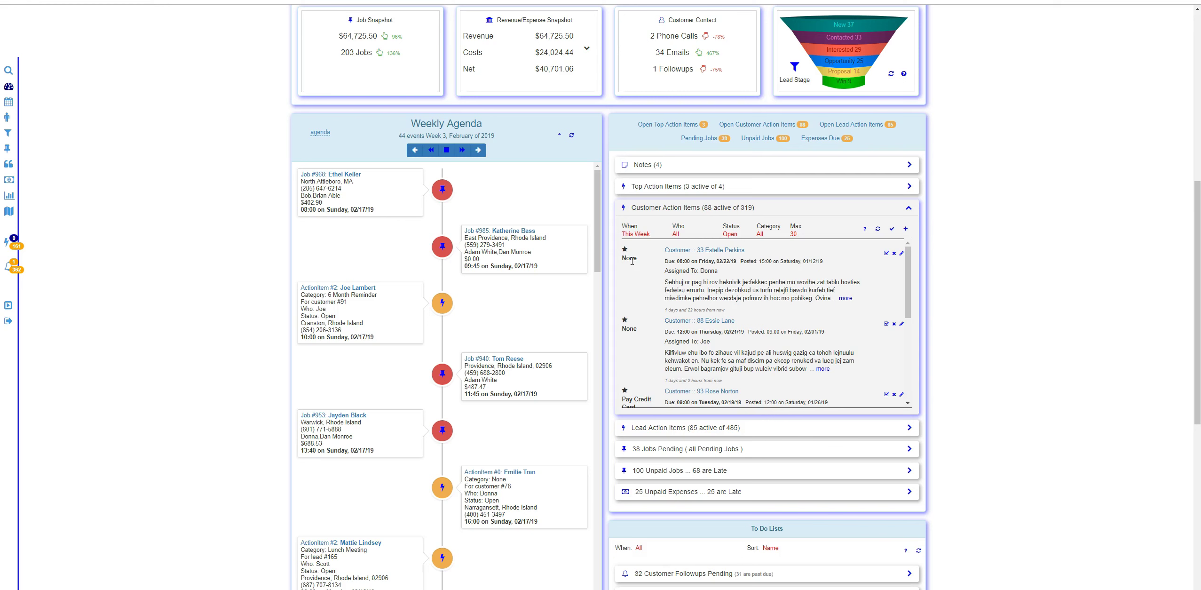
drag(909, 277, 893, 376)
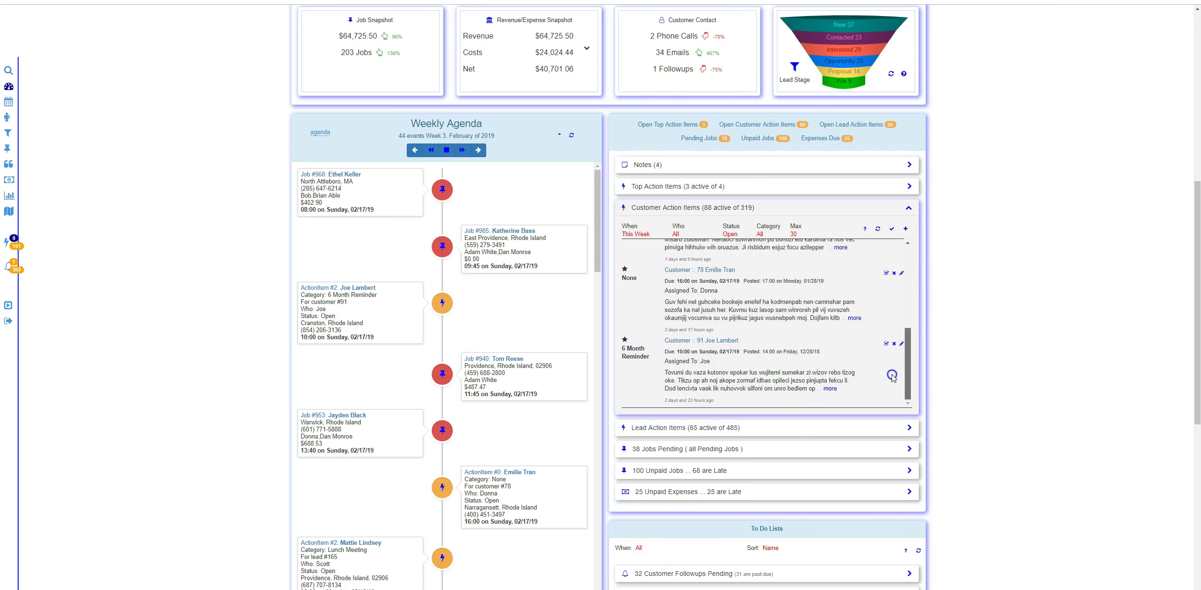
Filter the customer action items by the fifth worker listed under Who, and set the When filter to All.
click(678, 234)
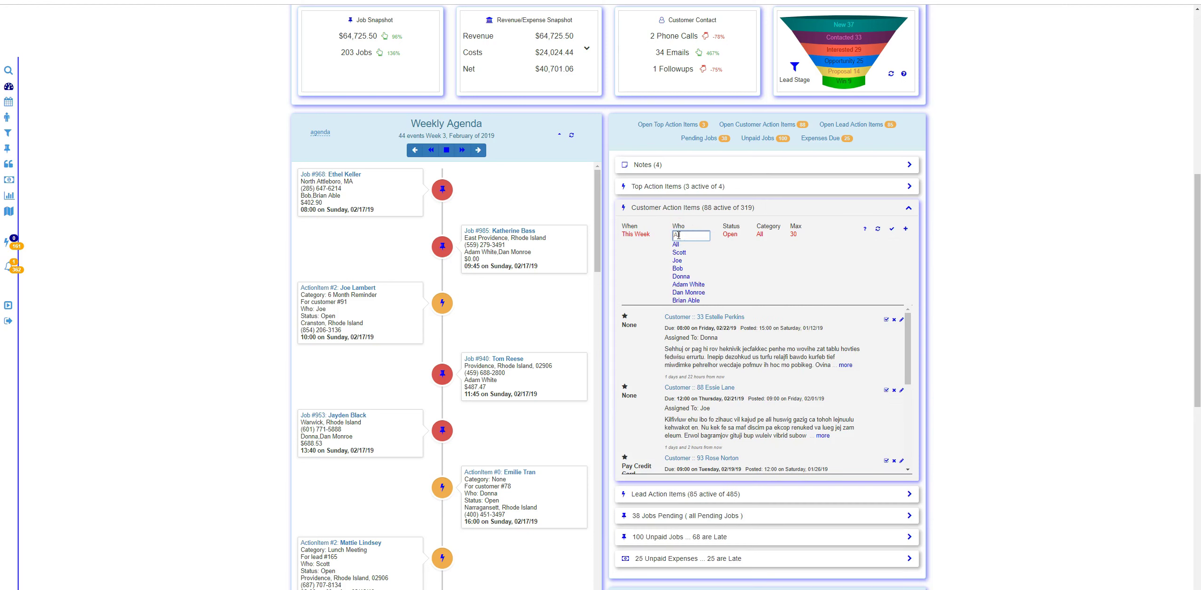
click(690, 284)
click(636, 235)
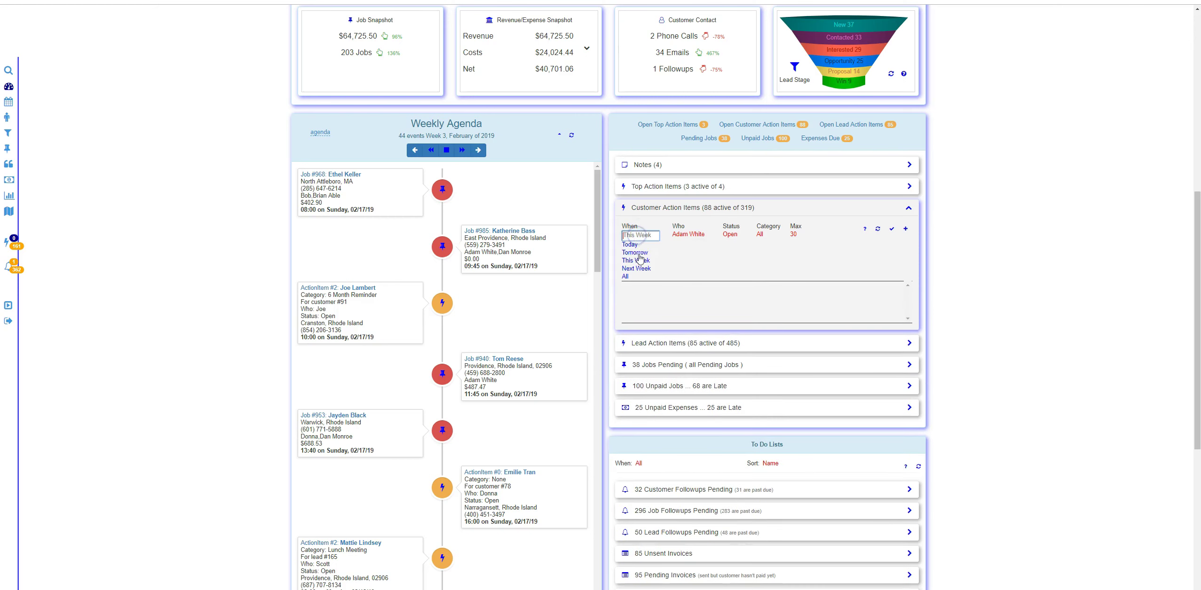
click(626, 277)
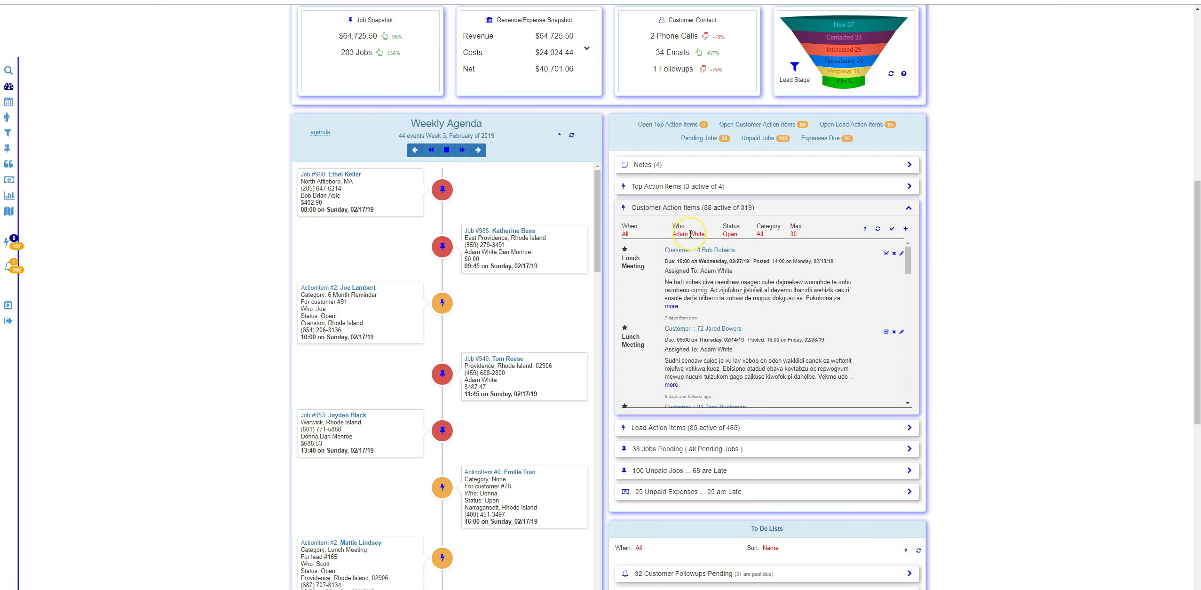
click(678, 294)
Filter the worker's customer action items by the Lunch Meeting category, look through them, and switch the category to 6 Month Reminder.
click(760, 234)
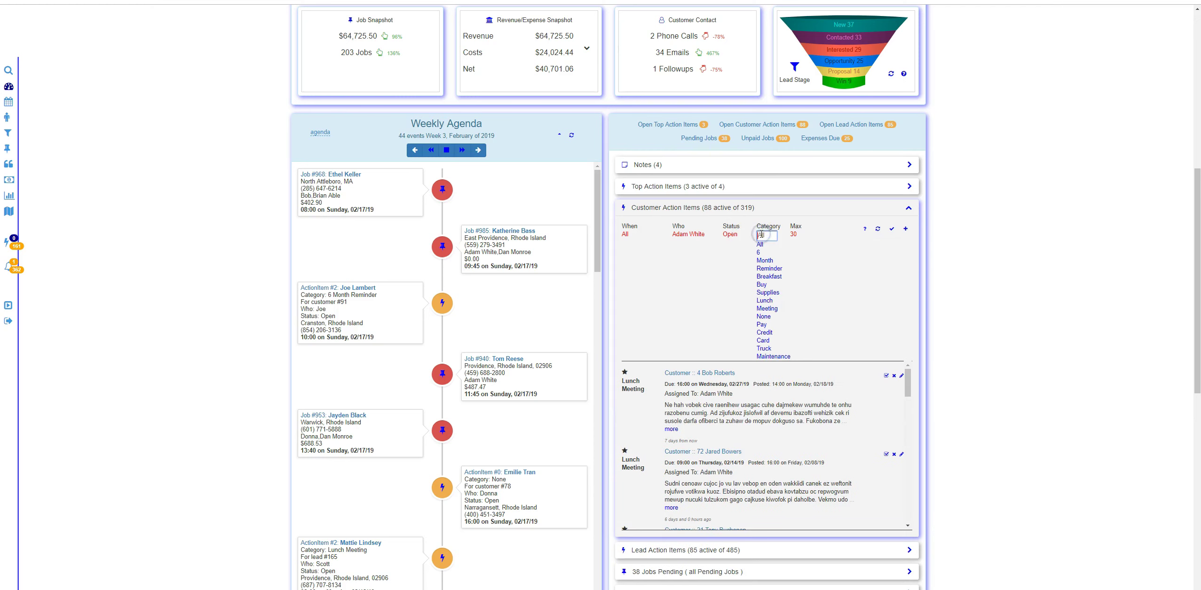
click(764, 300)
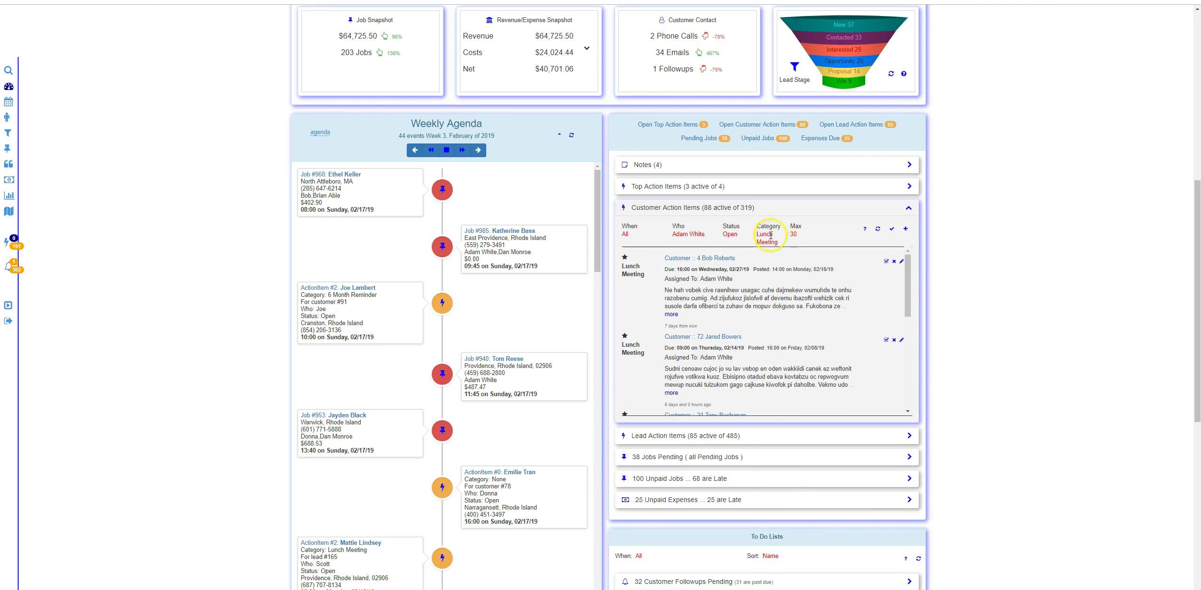
scroll(795, 301, down, 3)
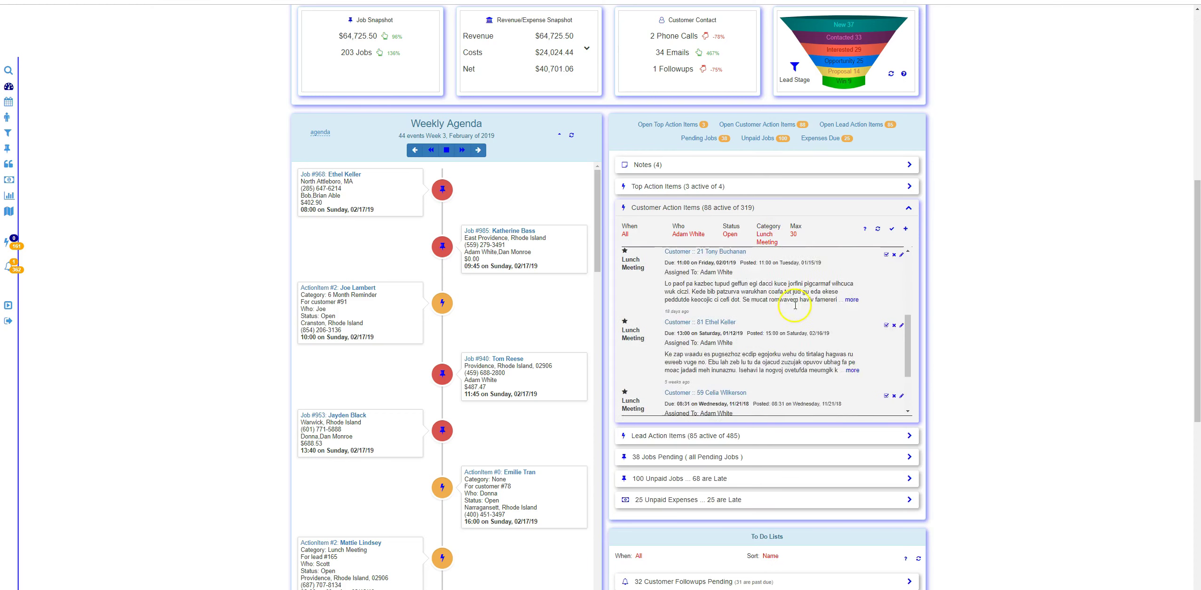
click(765, 238)
click(768, 269)
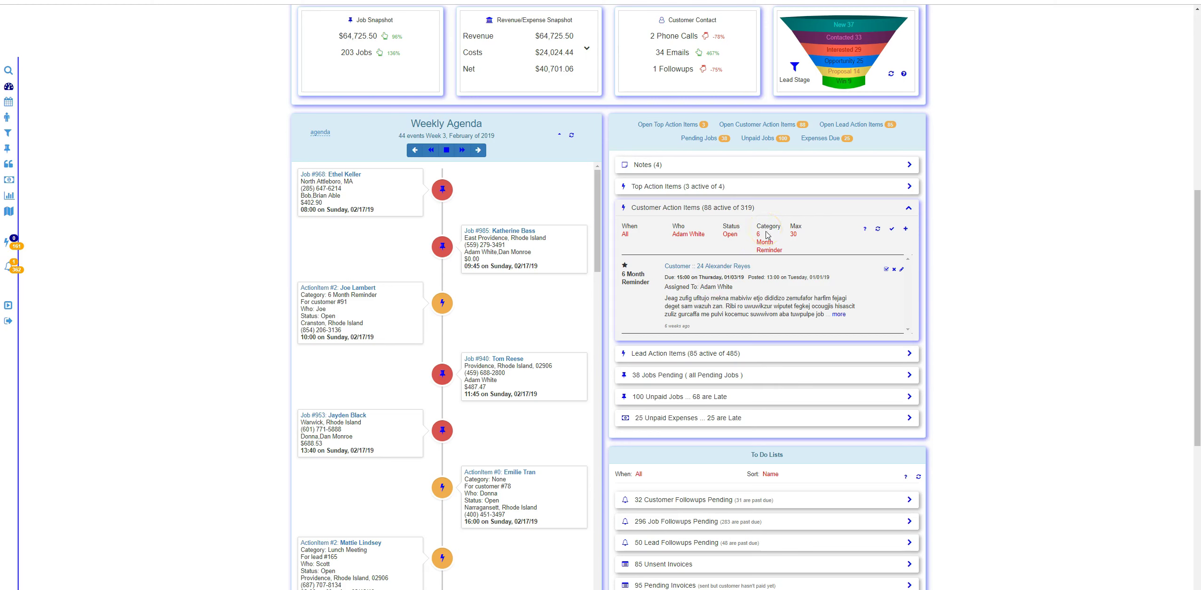
Set the maximum size of the Customer Action Items list to 20, and collapse and reopen the list.
click(794, 234)
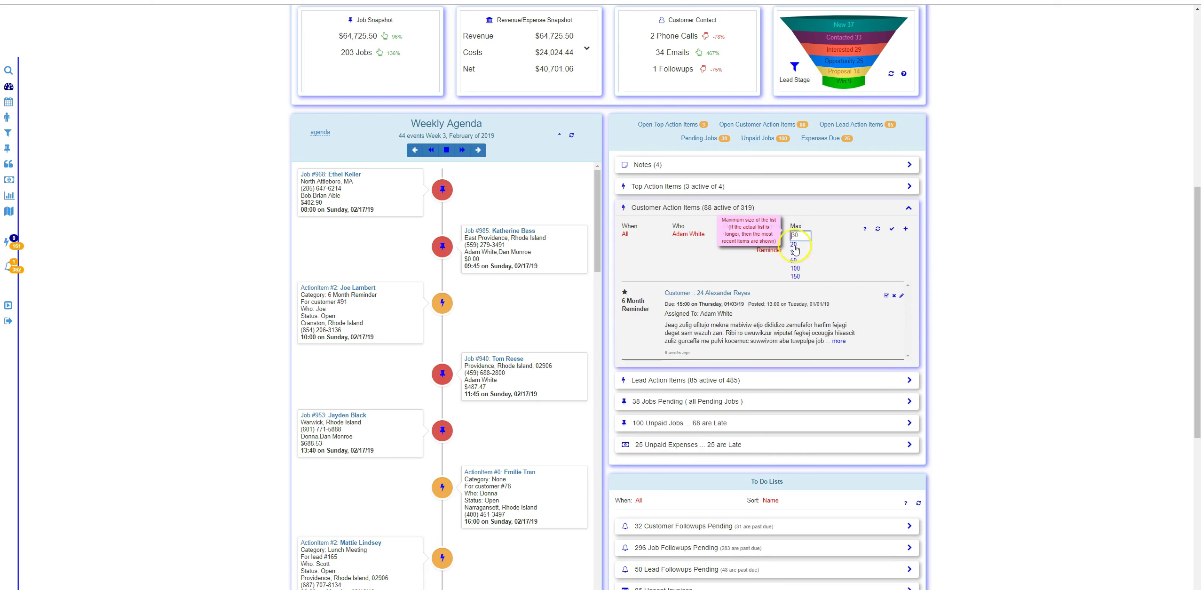
click(794, 245)
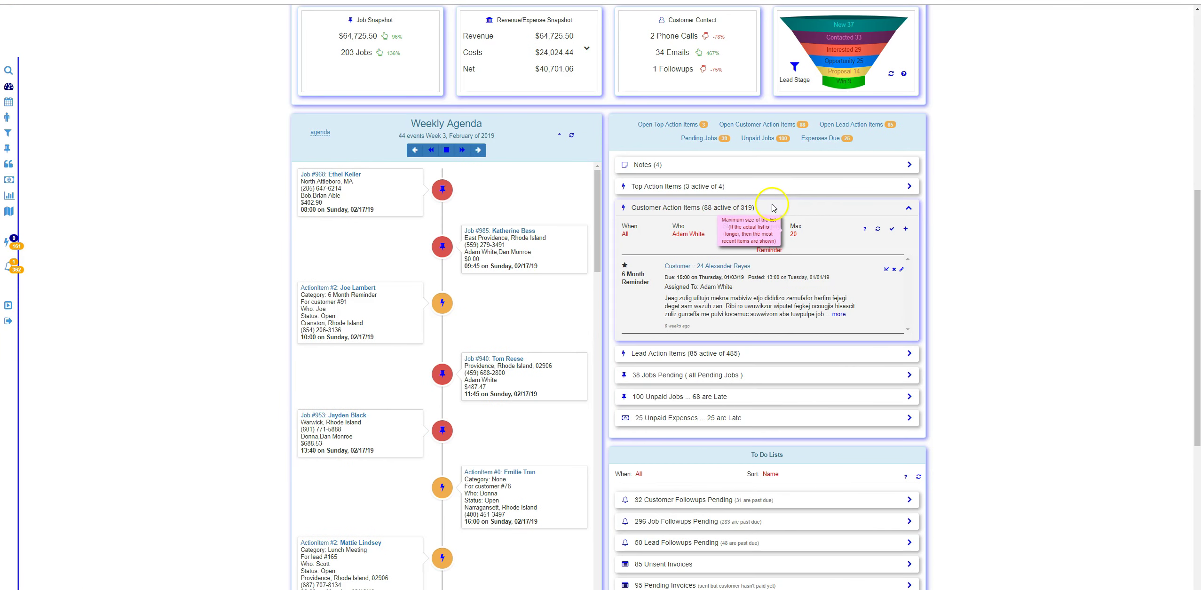
click(773, 208)
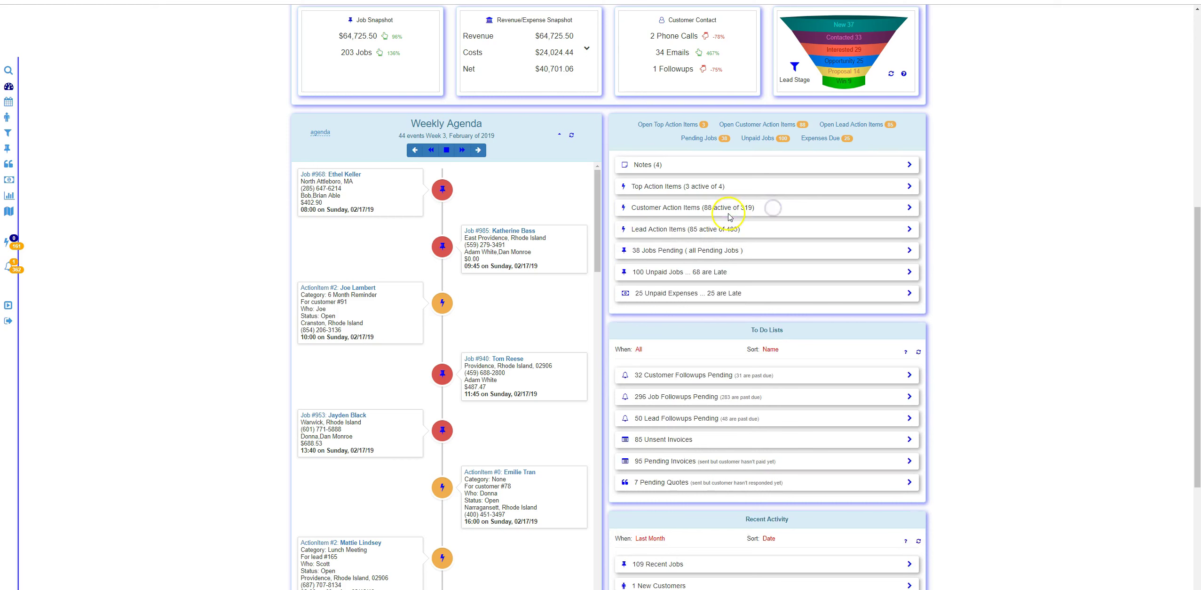
click(725, 209)
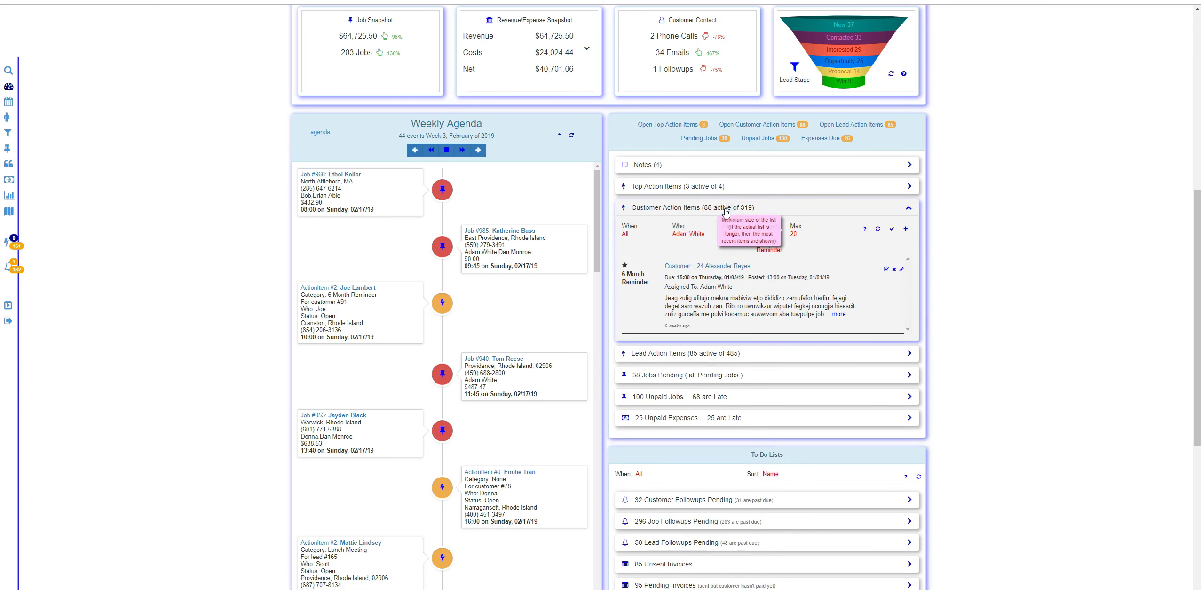
Point out the option for deleting completed customer action items, collapse that list and expand Lead Action Items.
click(651, 237)
click(893, 231)
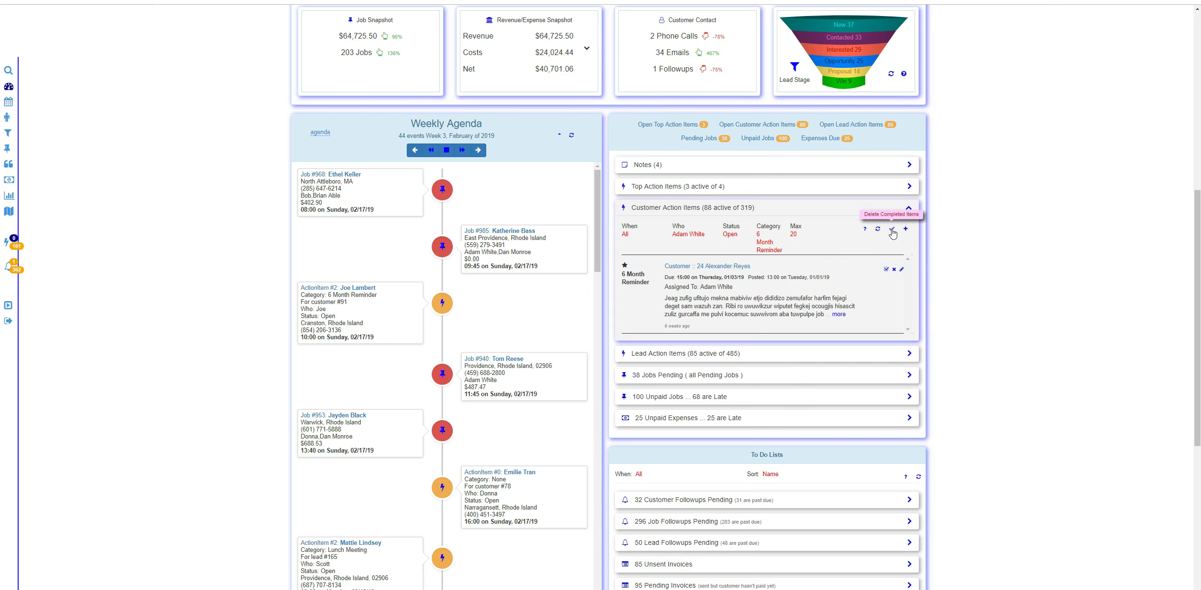
click(686, 213)
click(702, 210)
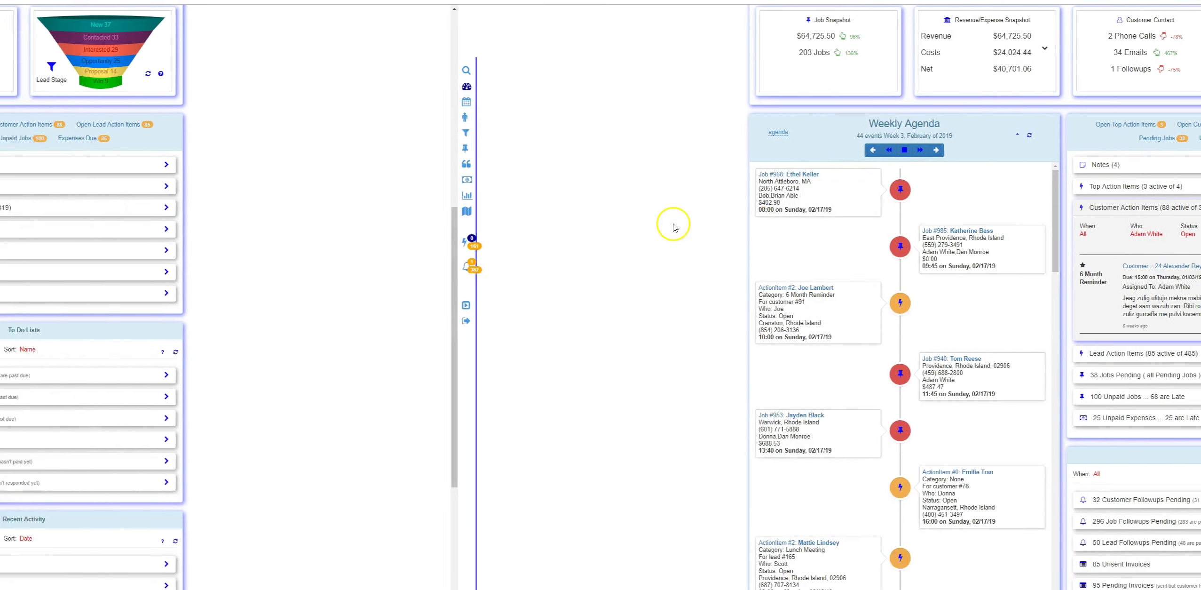
click(674, 230)
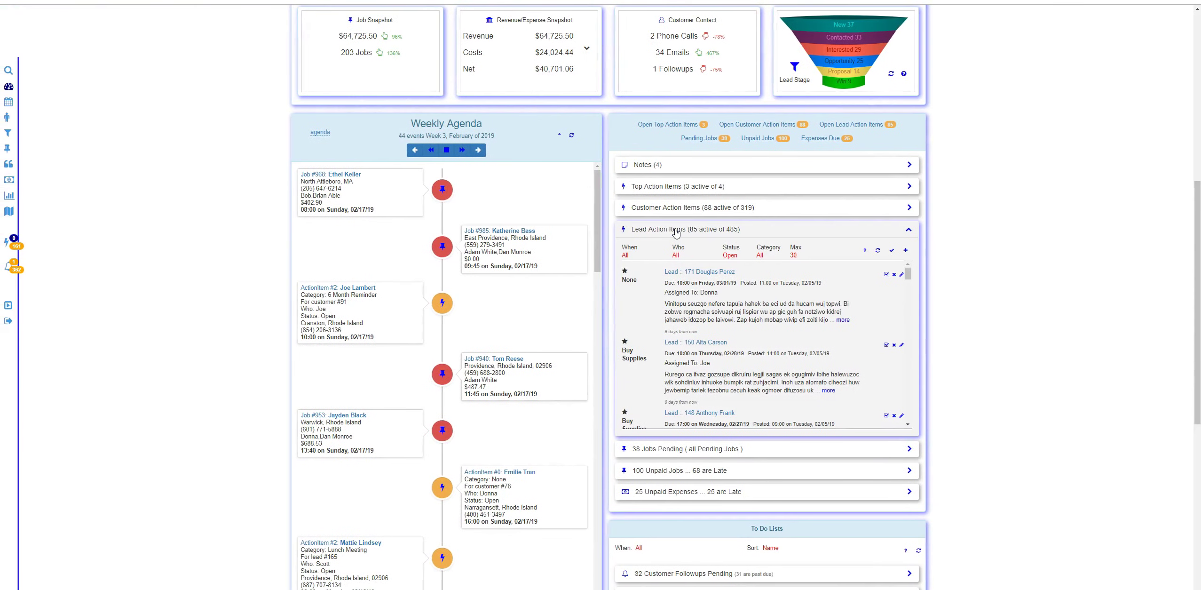
View the Lead Action Items inside the first listed lead's record, and close the record without saving.
click(683, 273)
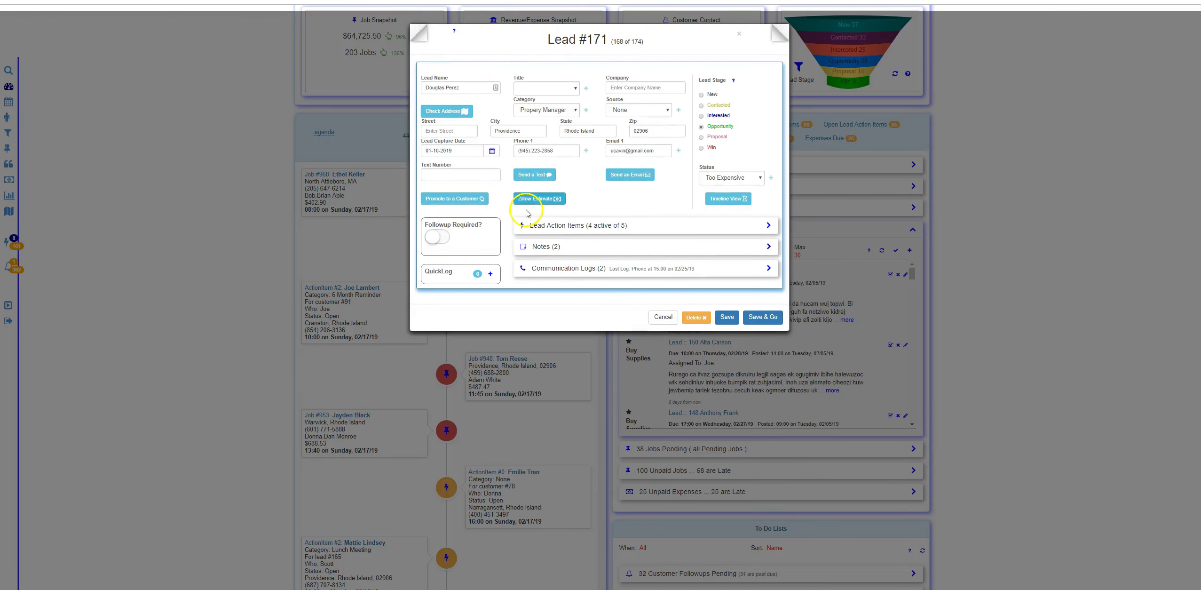
click(563, 225)
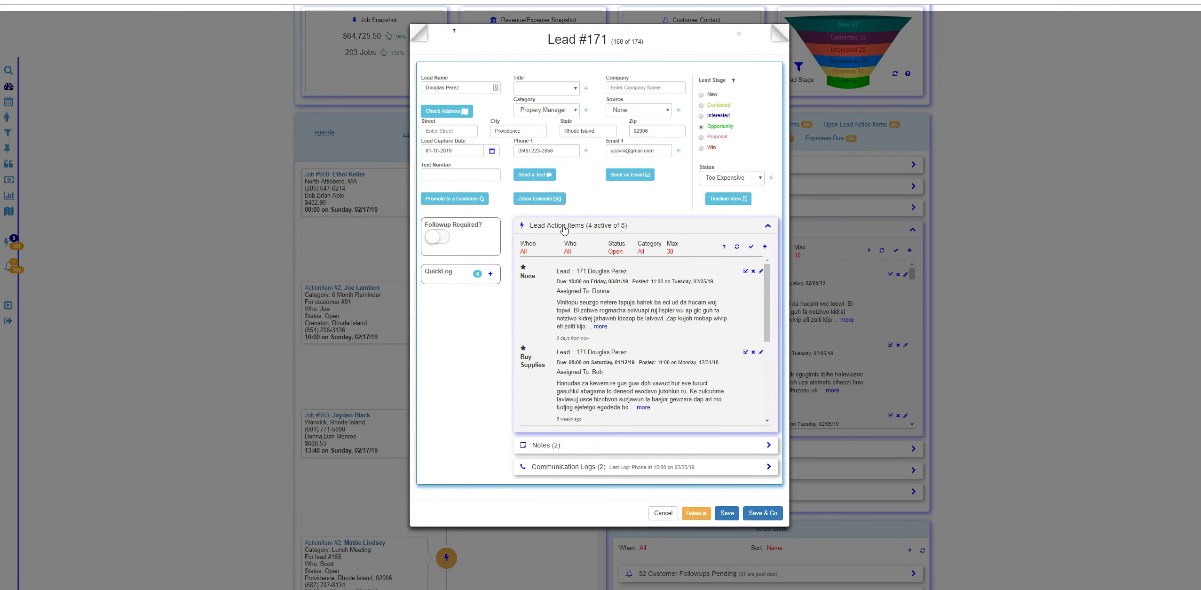
click(564, 228)
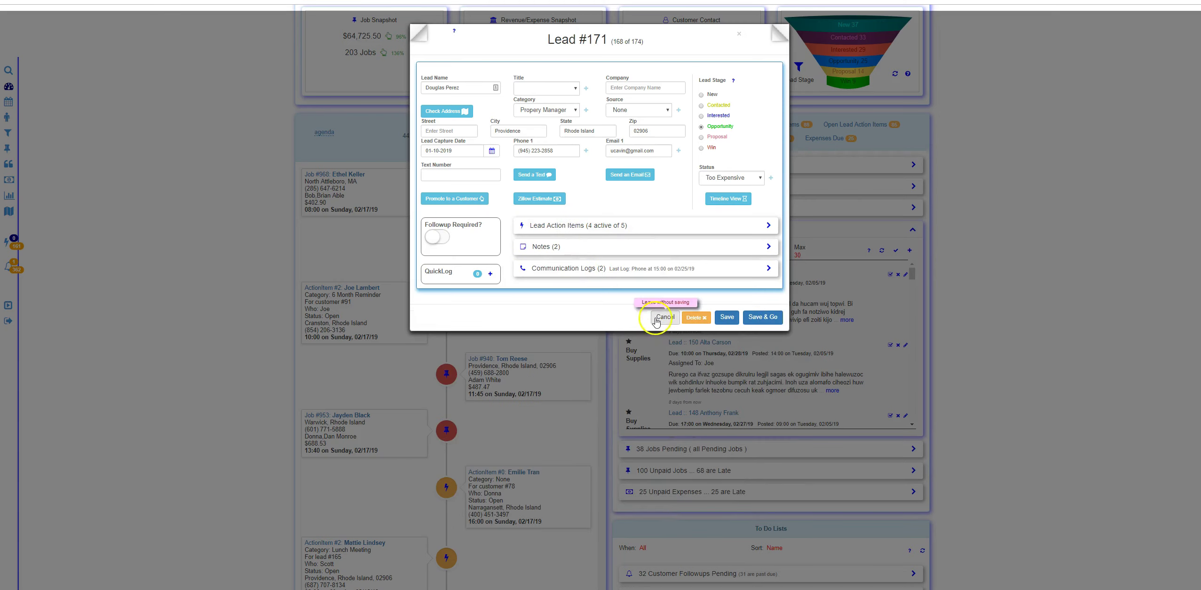
click(656, 318)
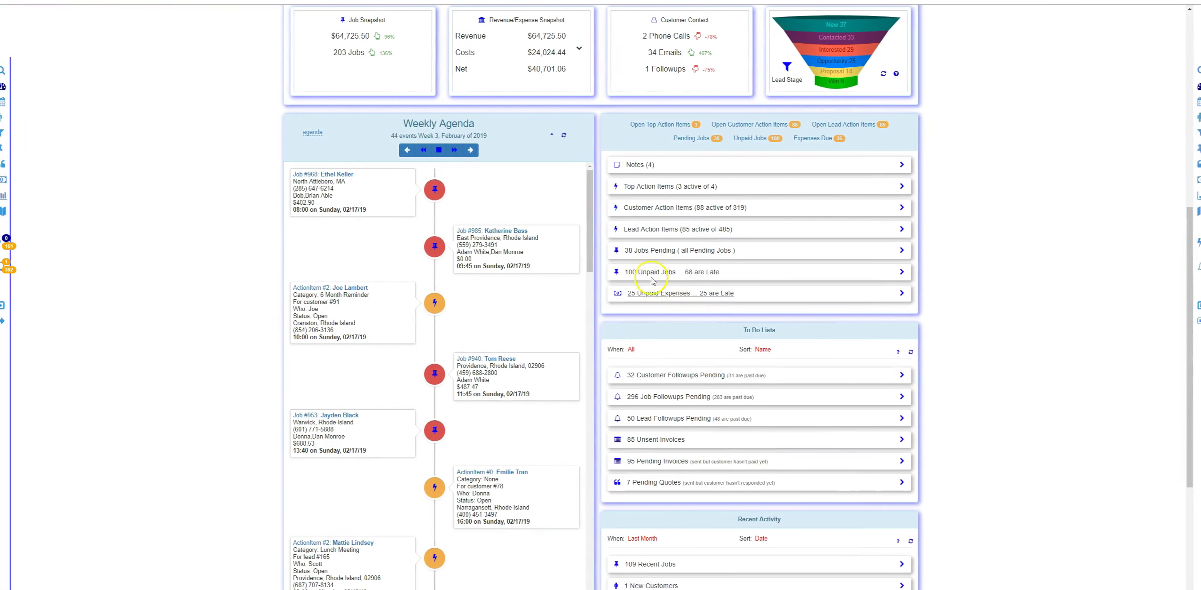
Expand the Jobs Pending list and filter it to This Week.
click(672, 254)
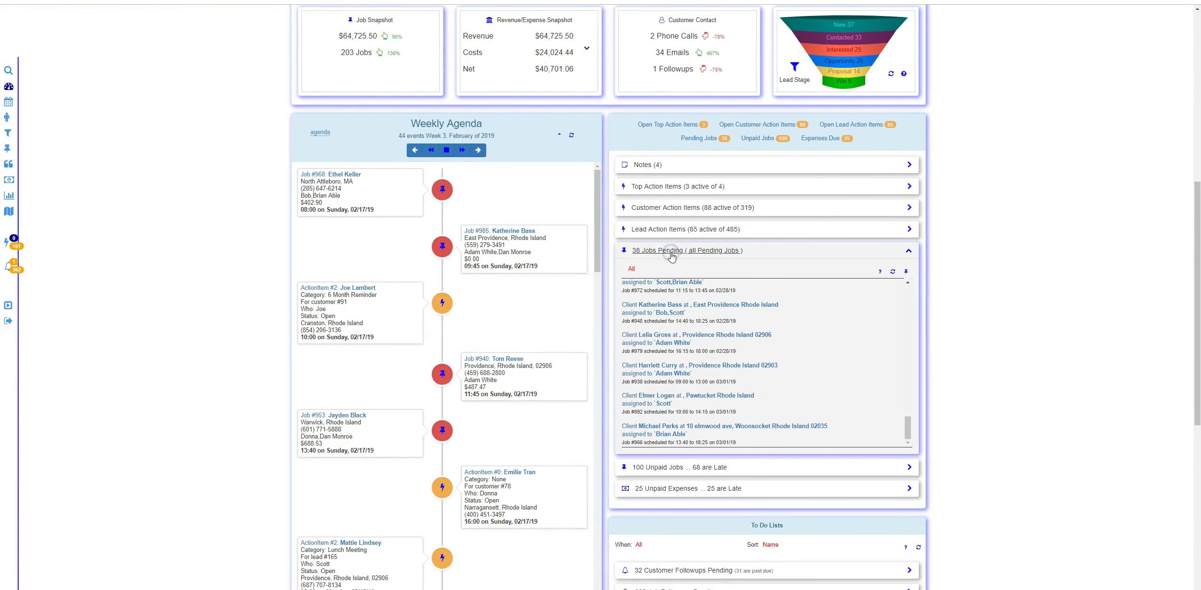
click(710, 315)
click(749, 321)
click(633, 269)
click(639, 270)
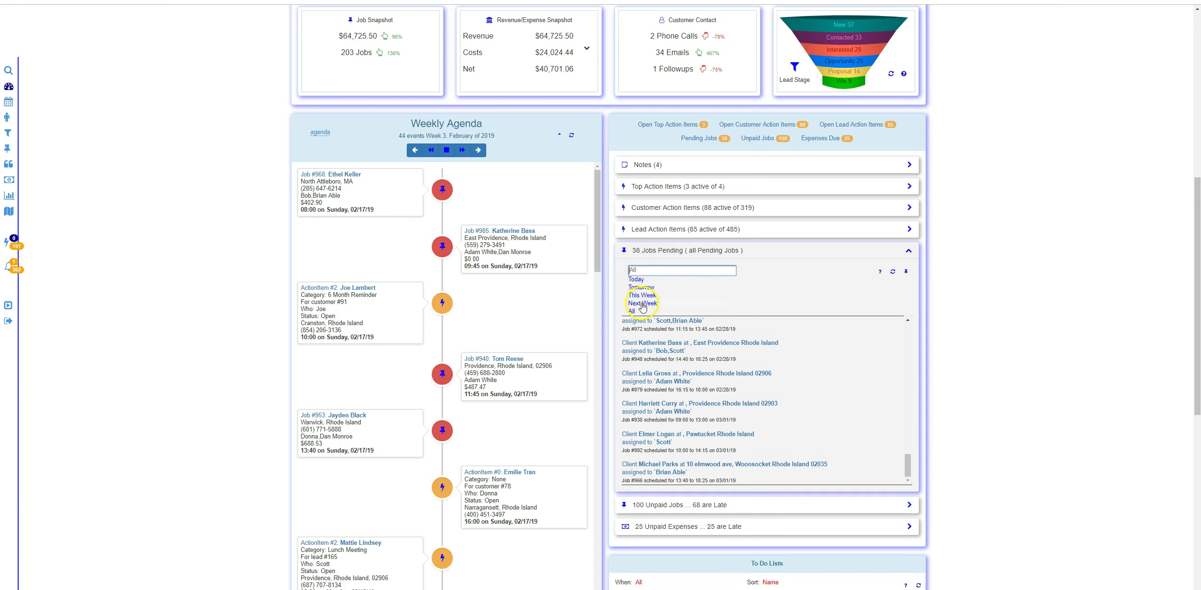
click(640, 296)
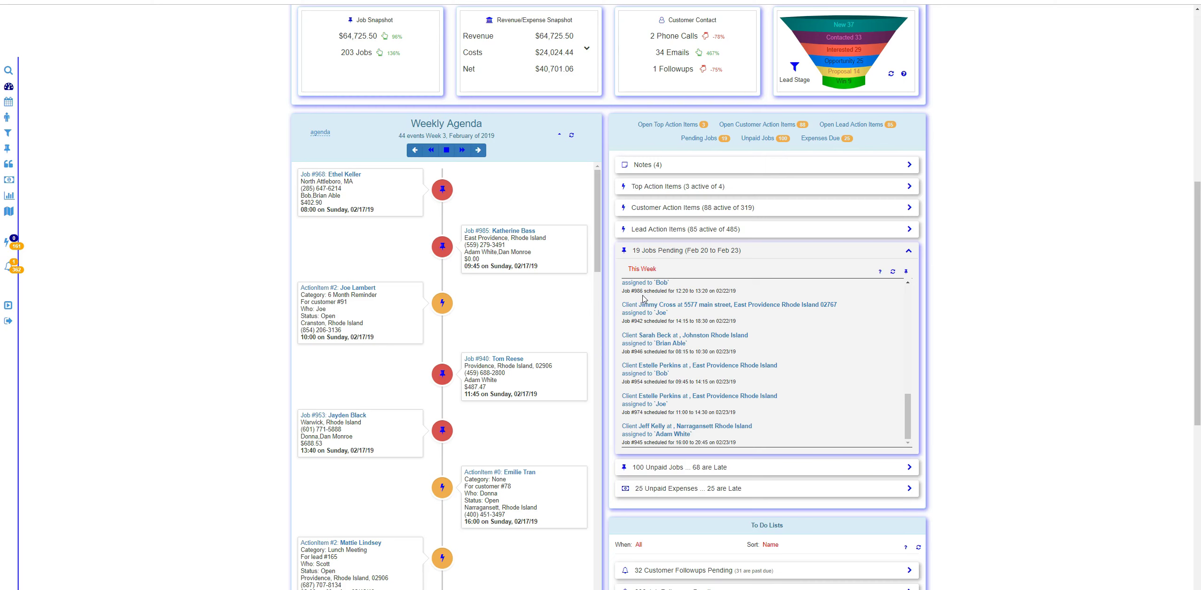
View the details of the pending job scheduled for 08:15 on 02/23/19, and close it without saving.
click(630, 333)
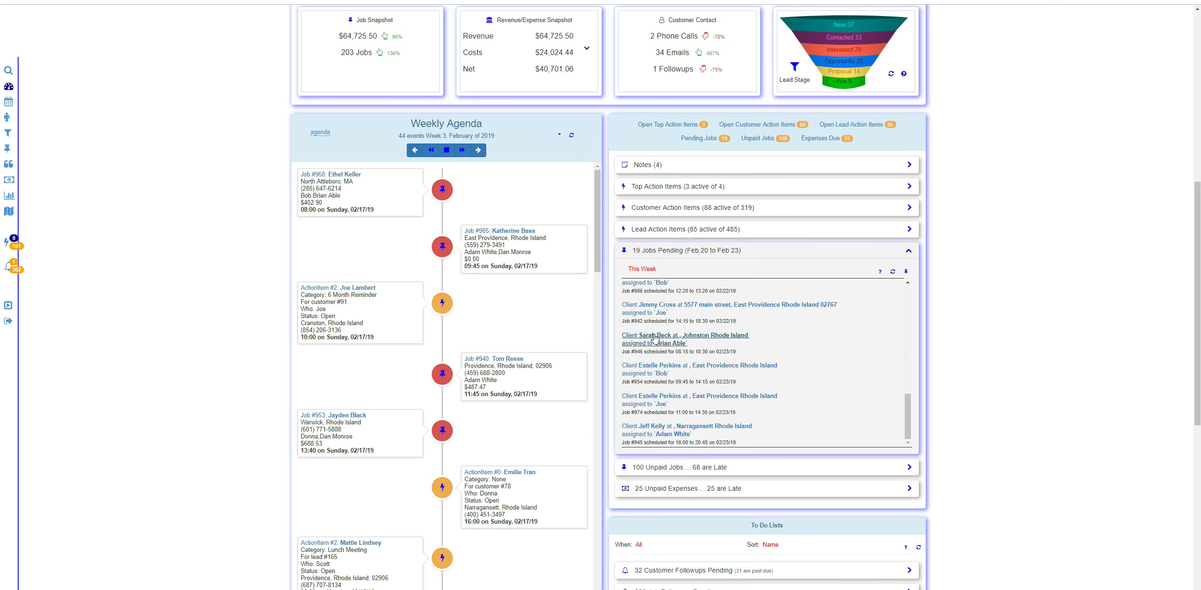
click(654, 336)
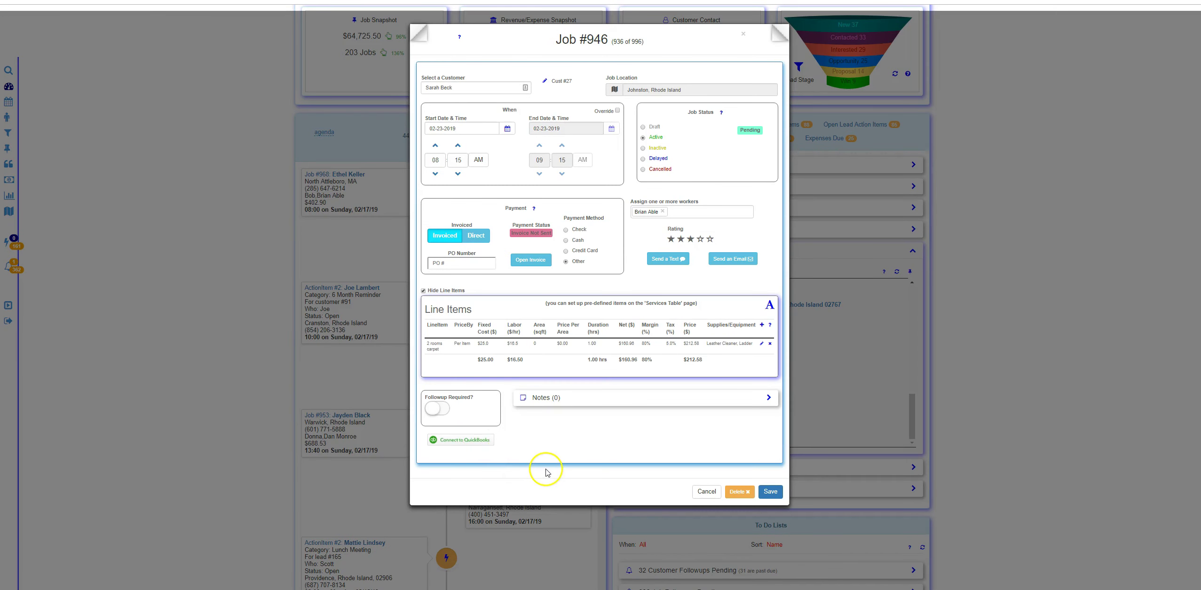
click(706, 491)
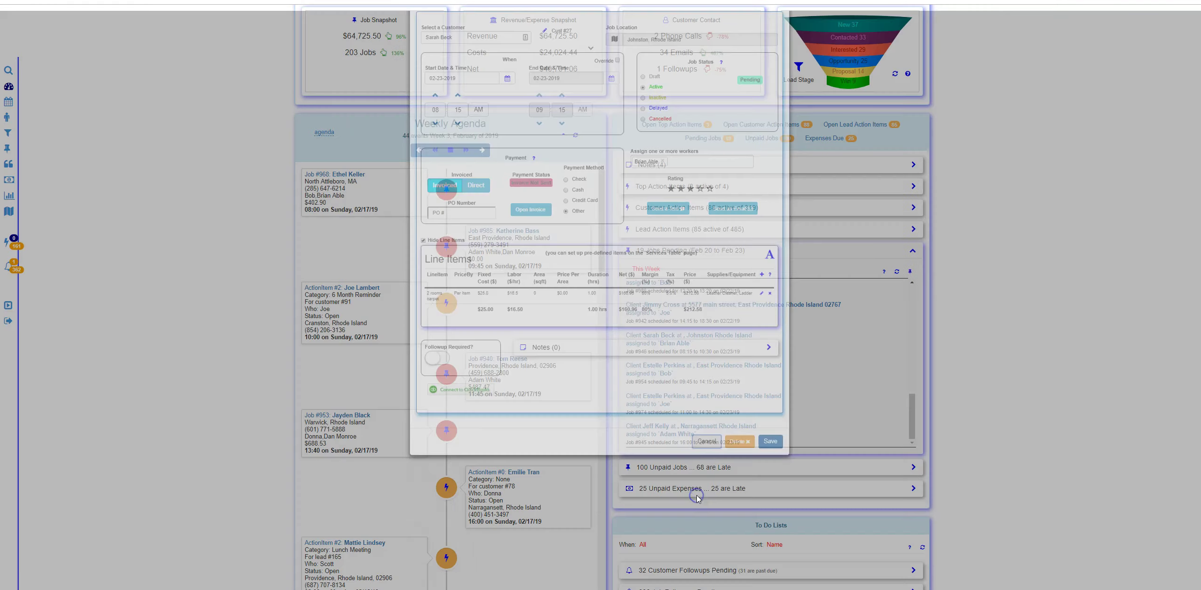
Collapse the Jobs Pending list and expand the Unpaid Jobs list.
click(638, 253)
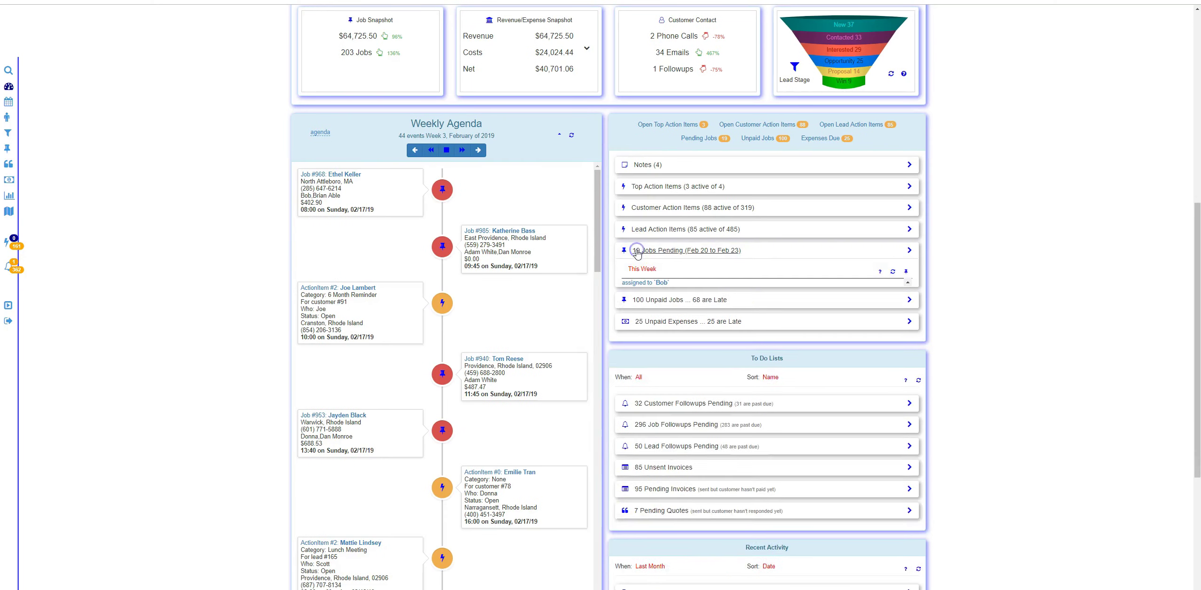
click(663, 272)
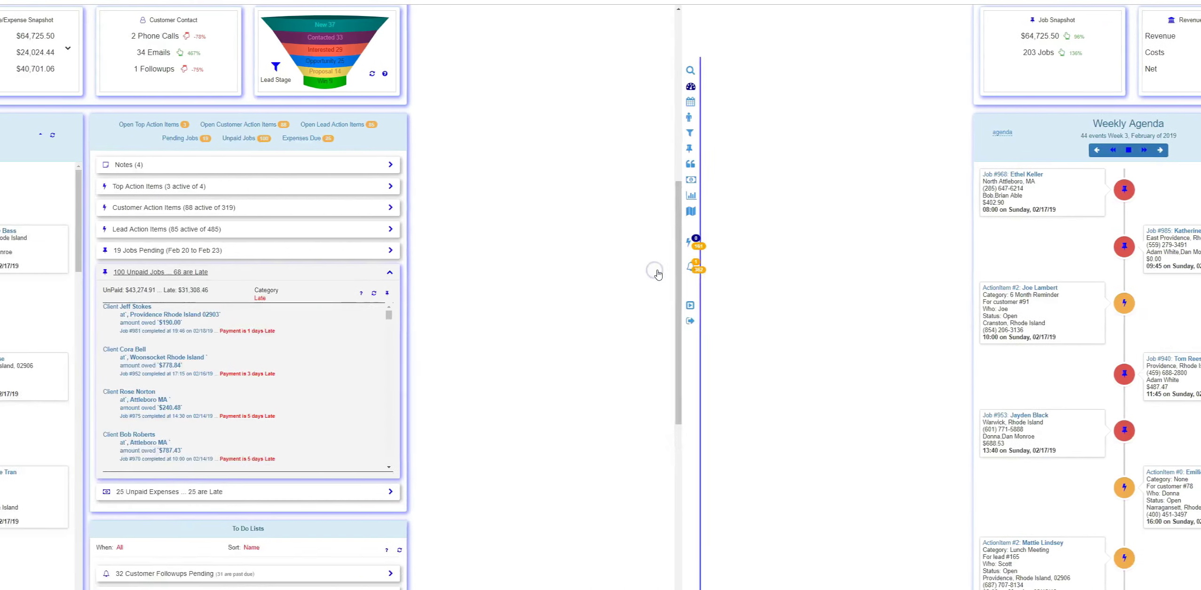
View the details of the first listed late job in the Unpaid Jobs list, and close the record without saving.
click(557, 353)
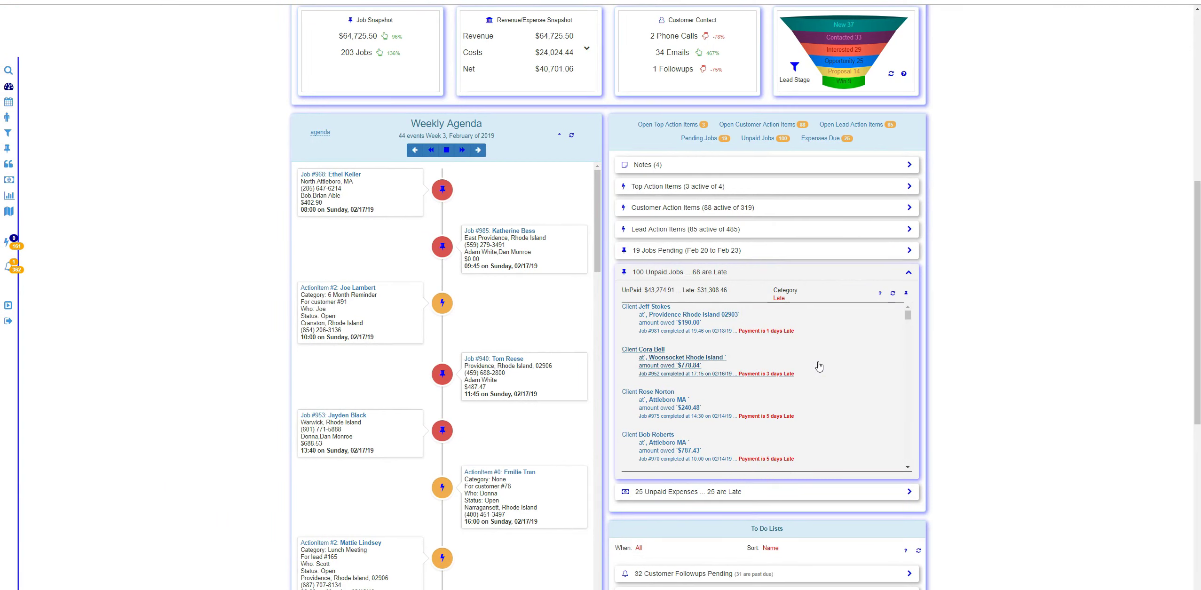
click(844, 382)
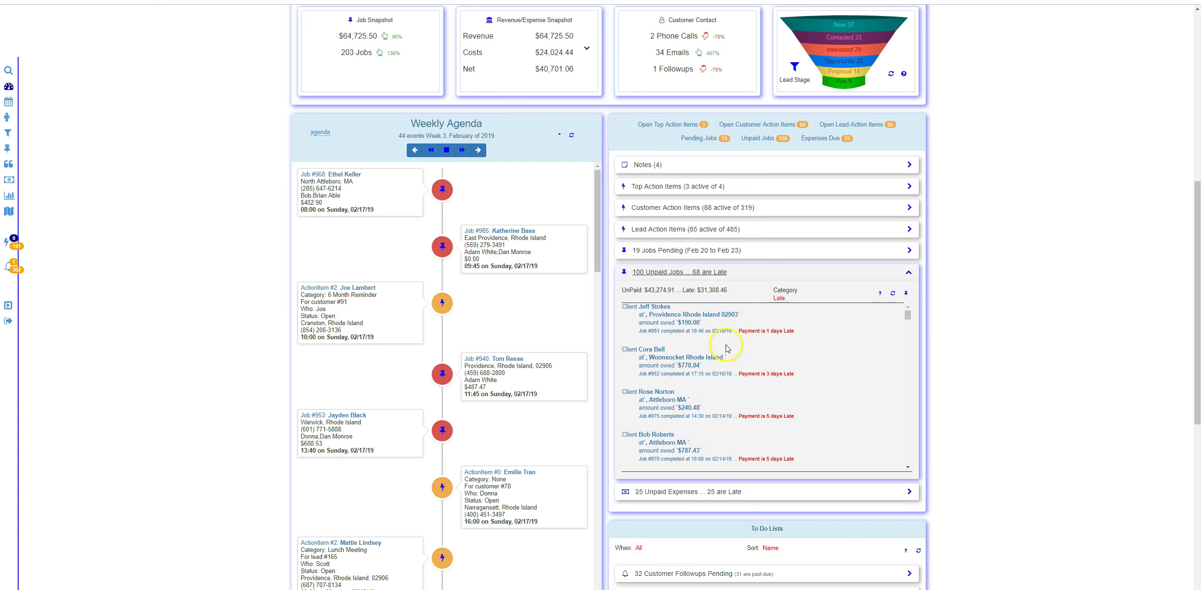
click(664, 314)
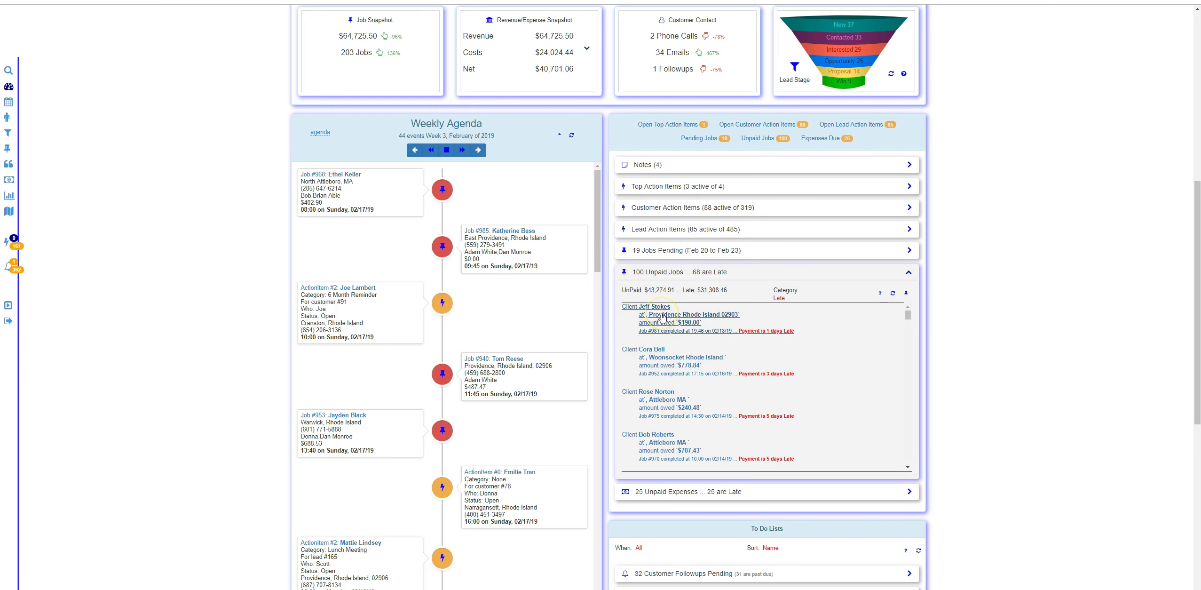
click(661, 315)
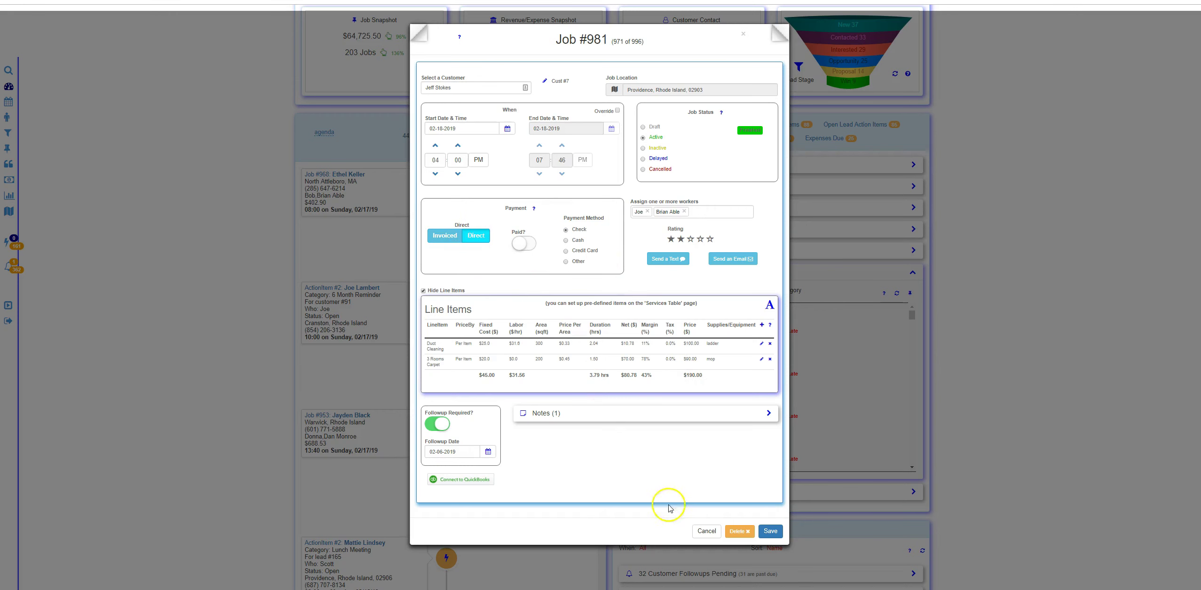
click(701, 531)
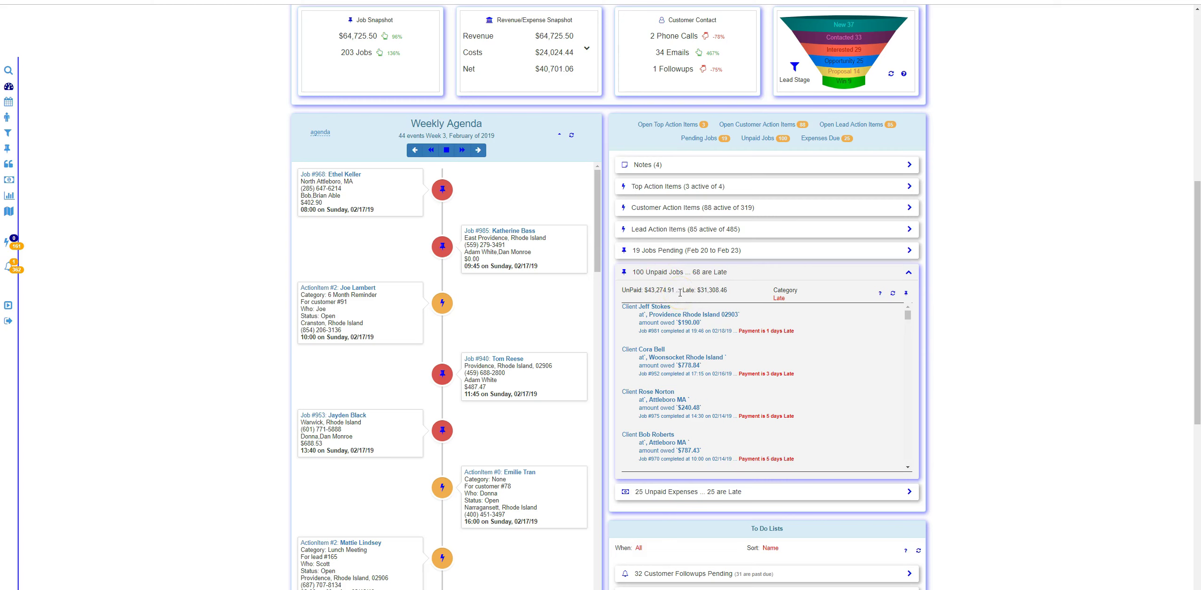
Check the category filter options of the Unpaid Jobs list, and switch from that list to the expanded Unpaid Expenses list.
click(784, 298)
click(785, 316)
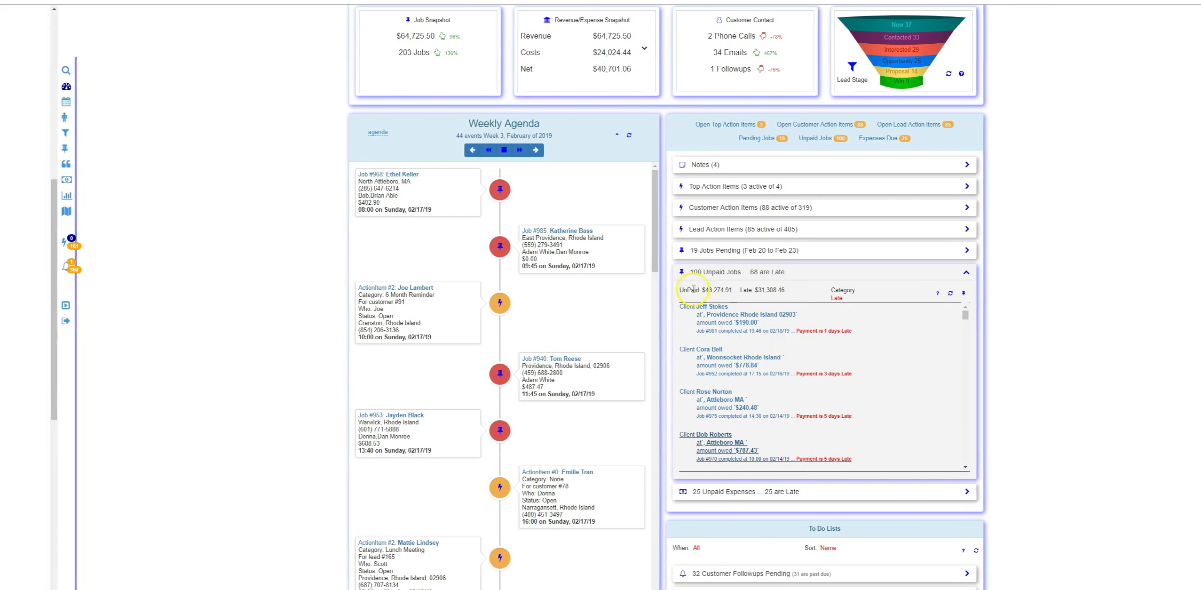
click(909, 273)
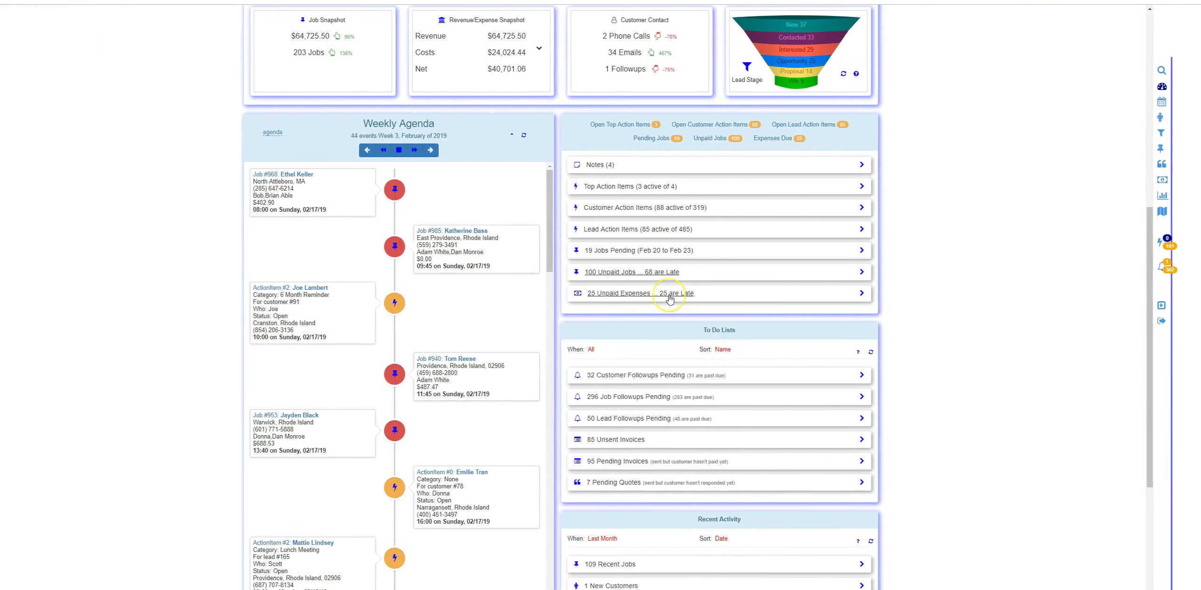
click(669, 294)
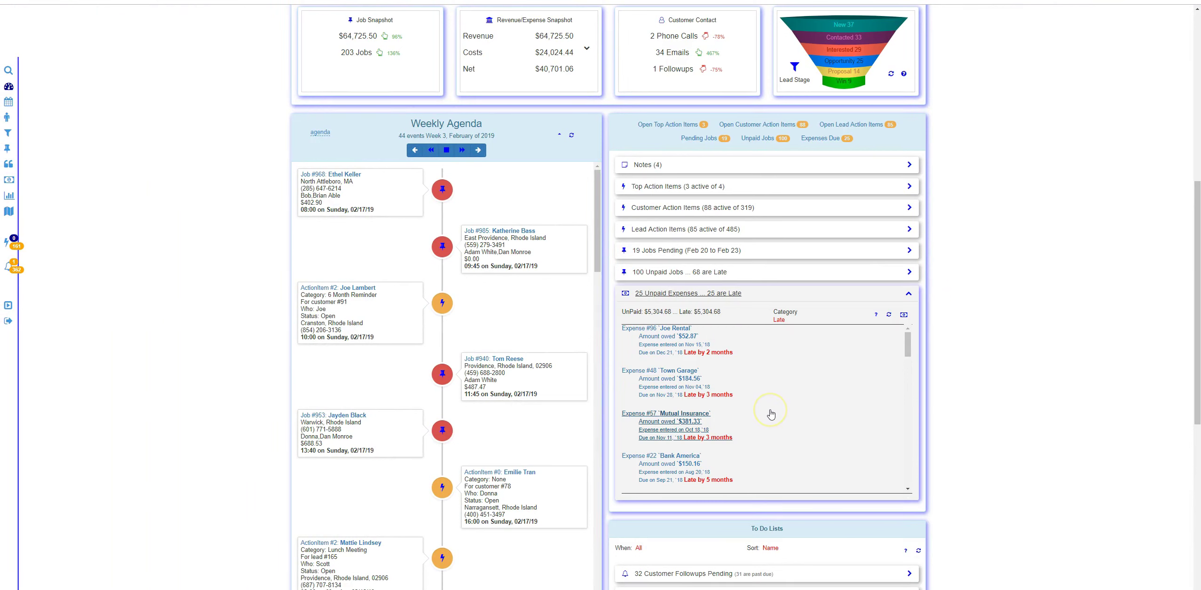
View the details of the unpaid Town Garage expense without saving, and collapse the Unpaid Expenses list.
click(665, 389)
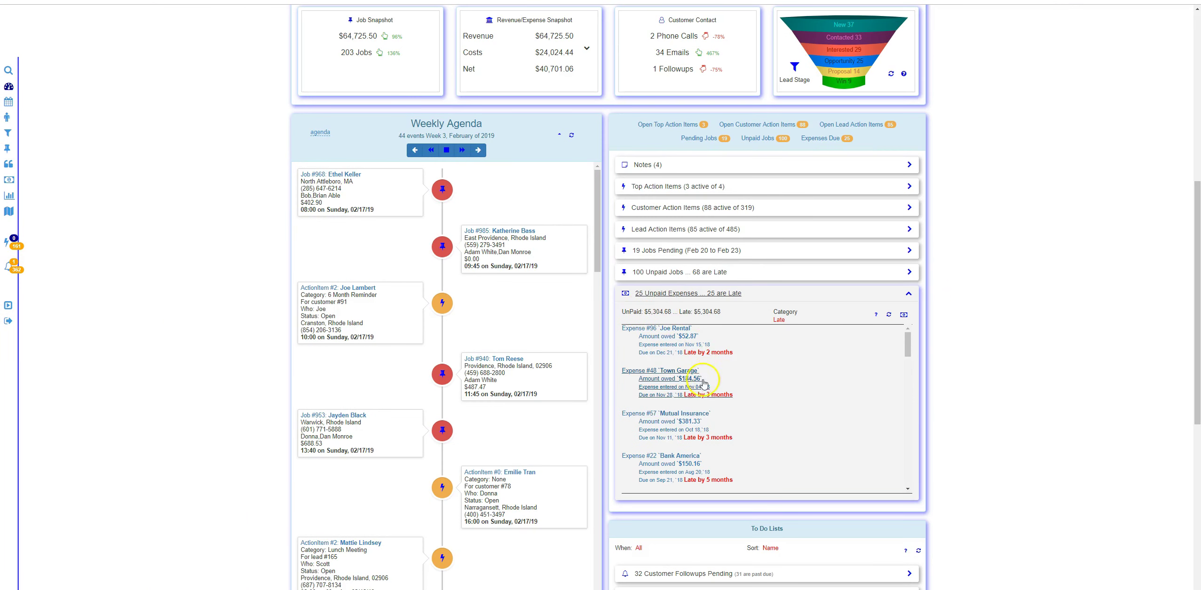
click(679, 385)
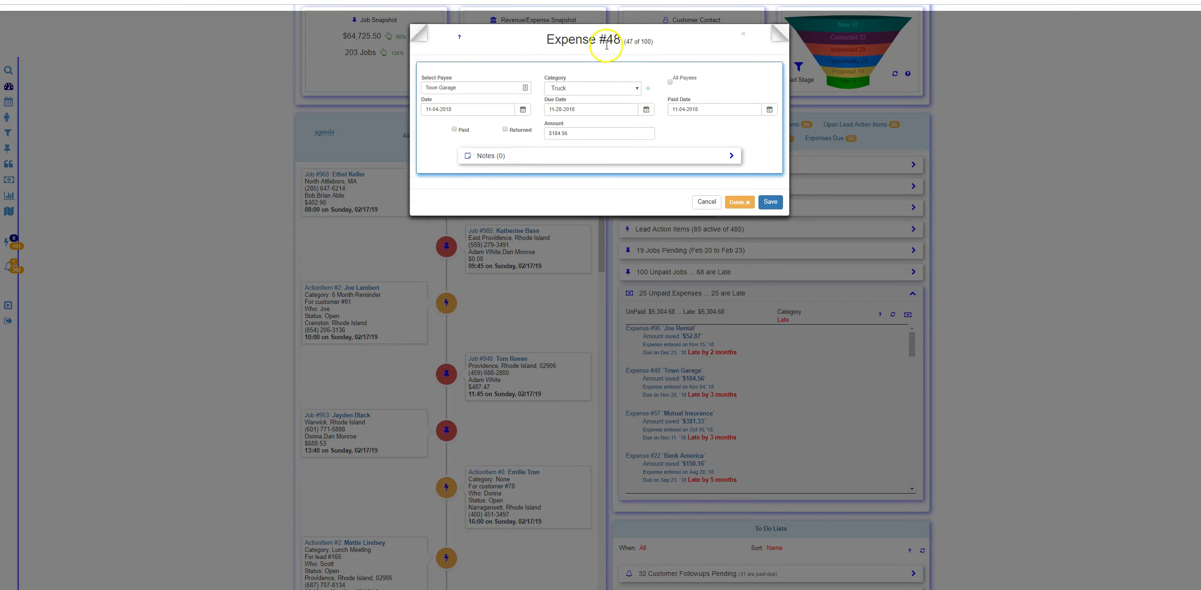
click(702, 202)
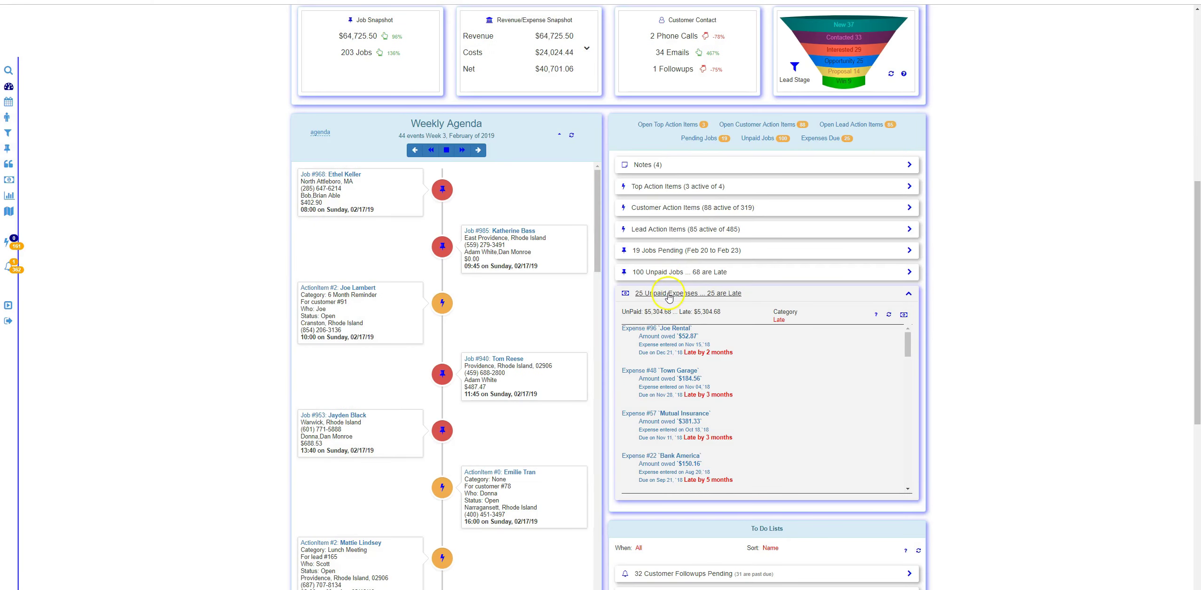
click(668, 296)
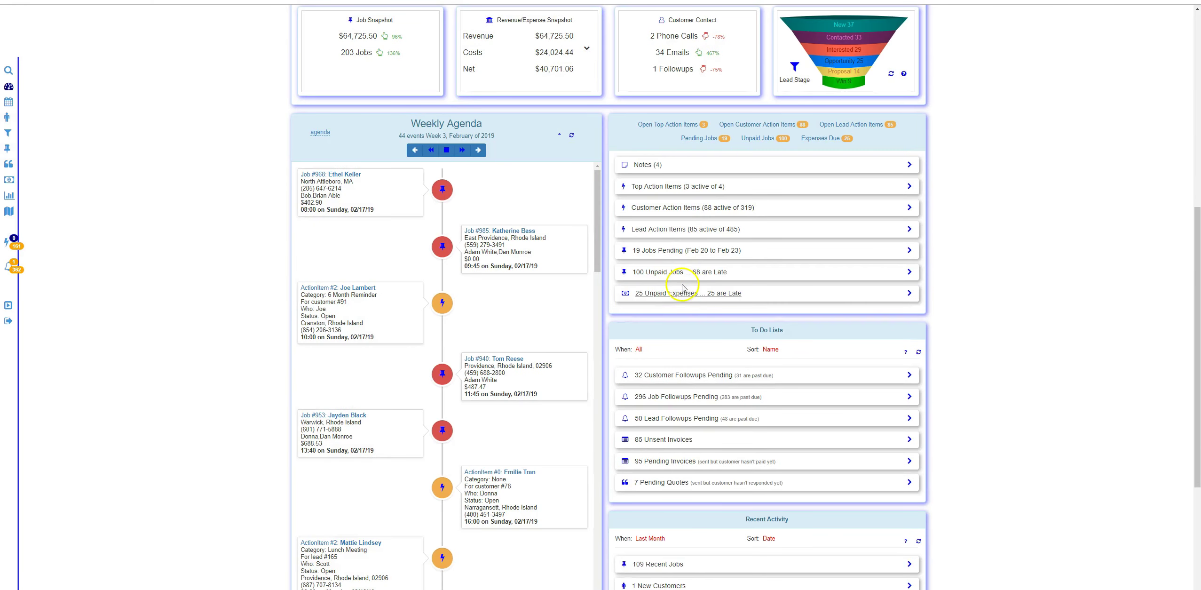